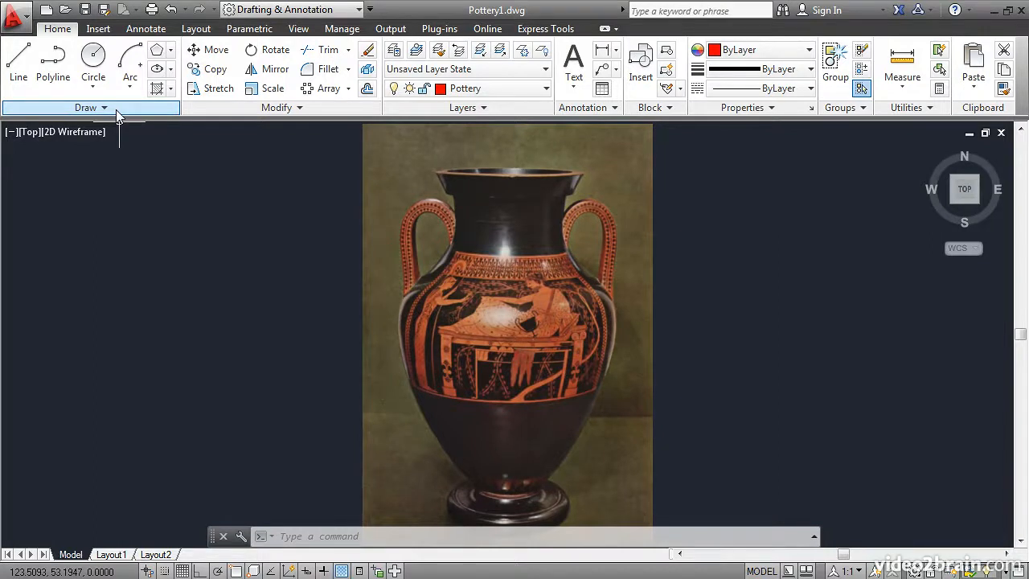
- Start a fit-point spline at the left tip of the vase's rim and trace the lip and neck down past the handle joint
click(116, 109)
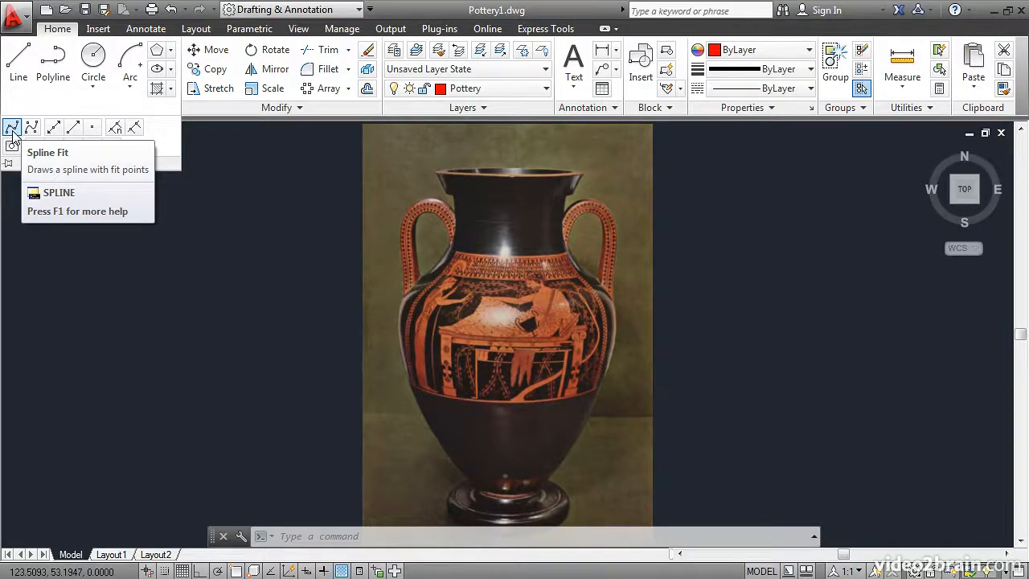
click(12, 128)
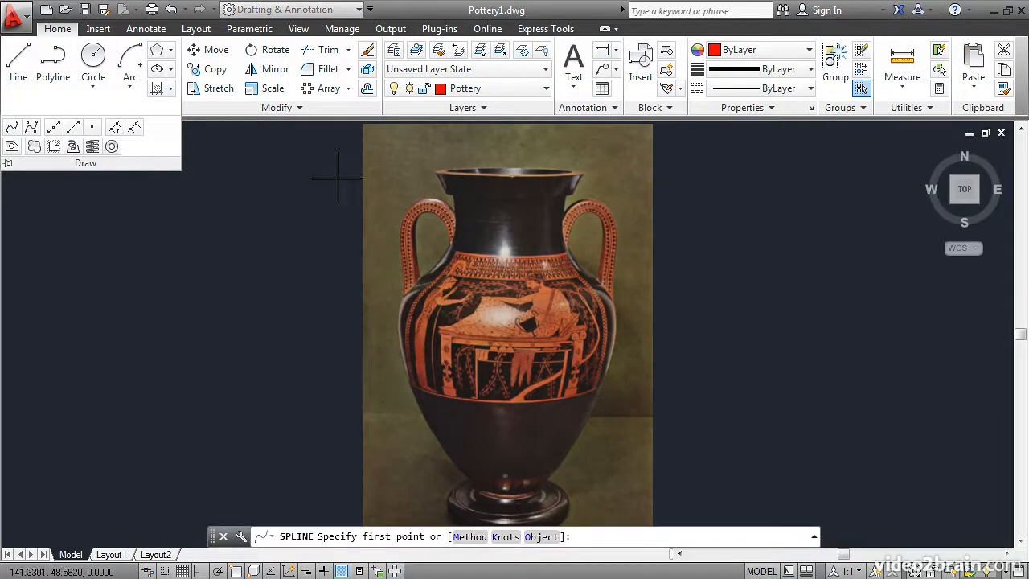
scroll(420, 167, up, 6)
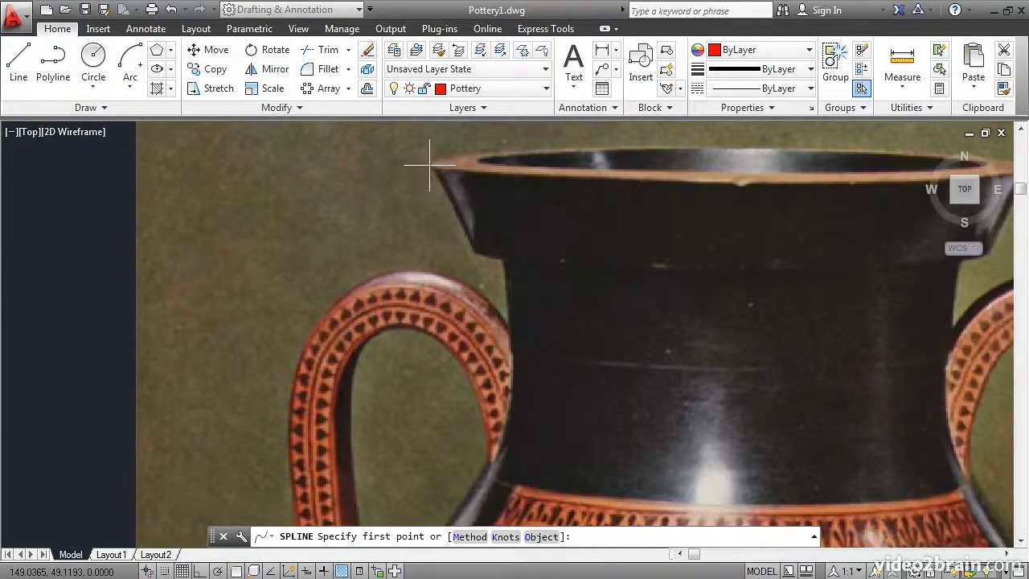
click(429, 166)
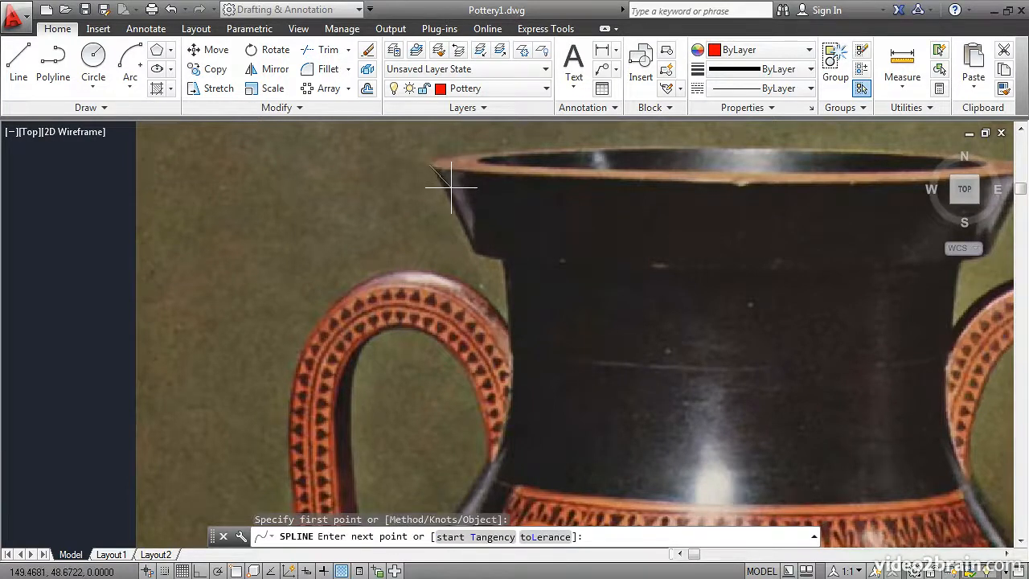
click(475, 253)
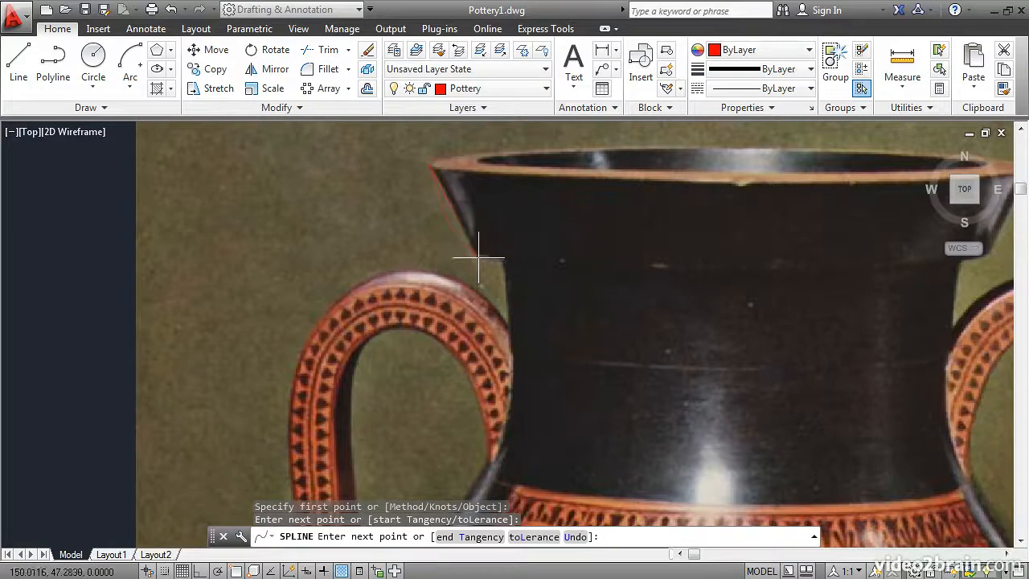
click(501, 259)
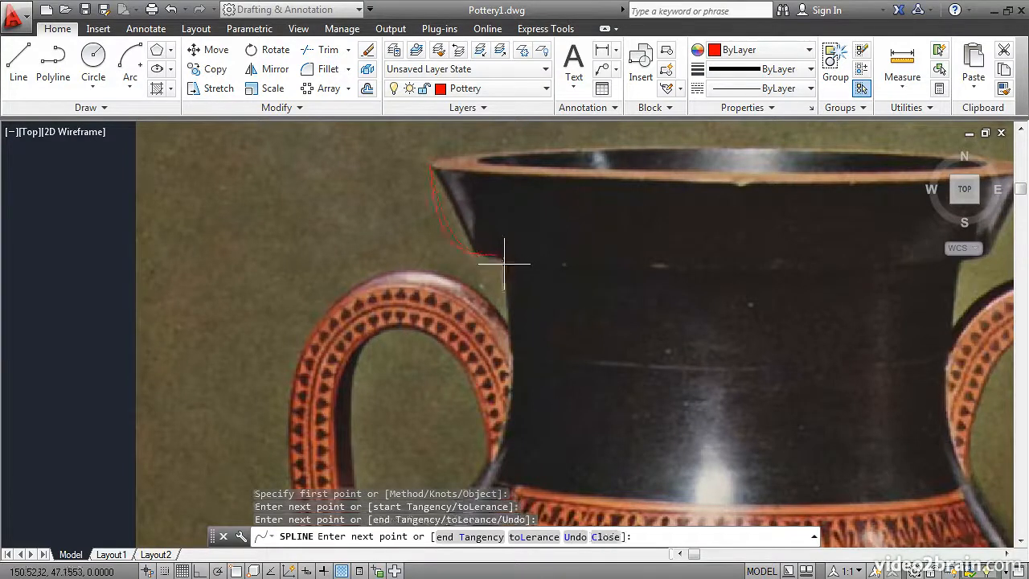
click(511, 332)
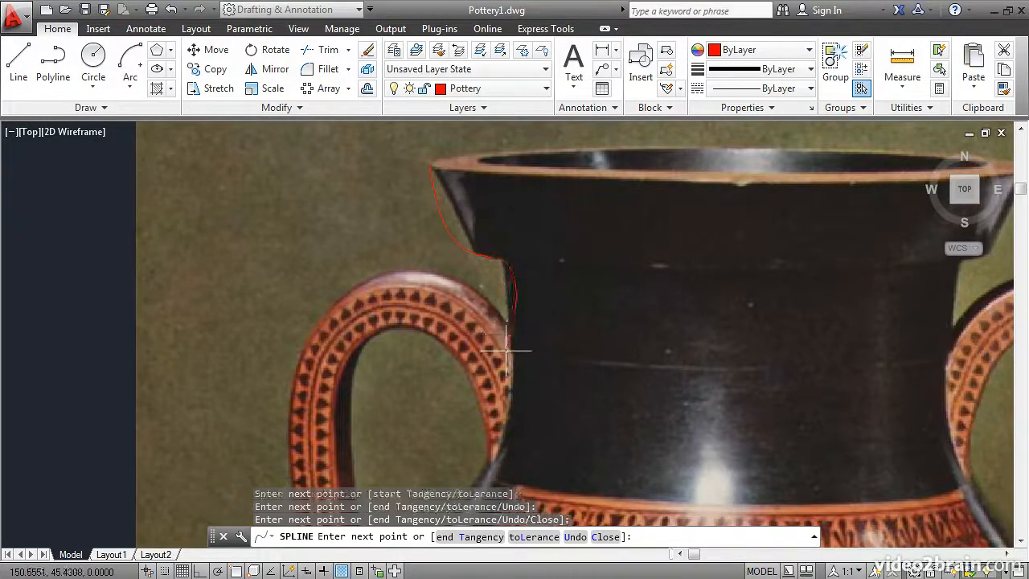
click(505, 416)
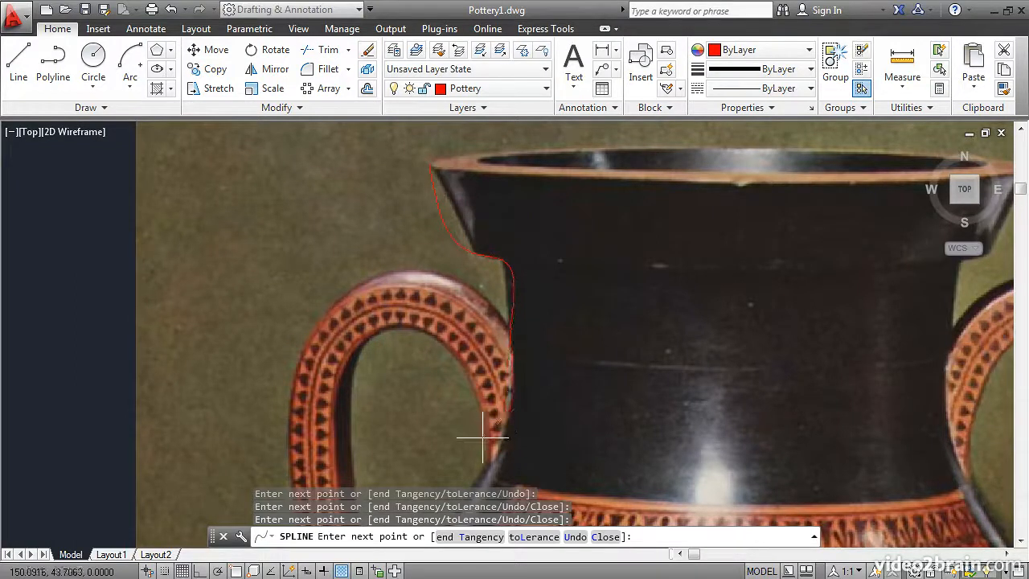
- Continue the fit-point spline along the vase's left shoulder and around the widest part of the belly
middle_drag(459, 459, 459, 257)
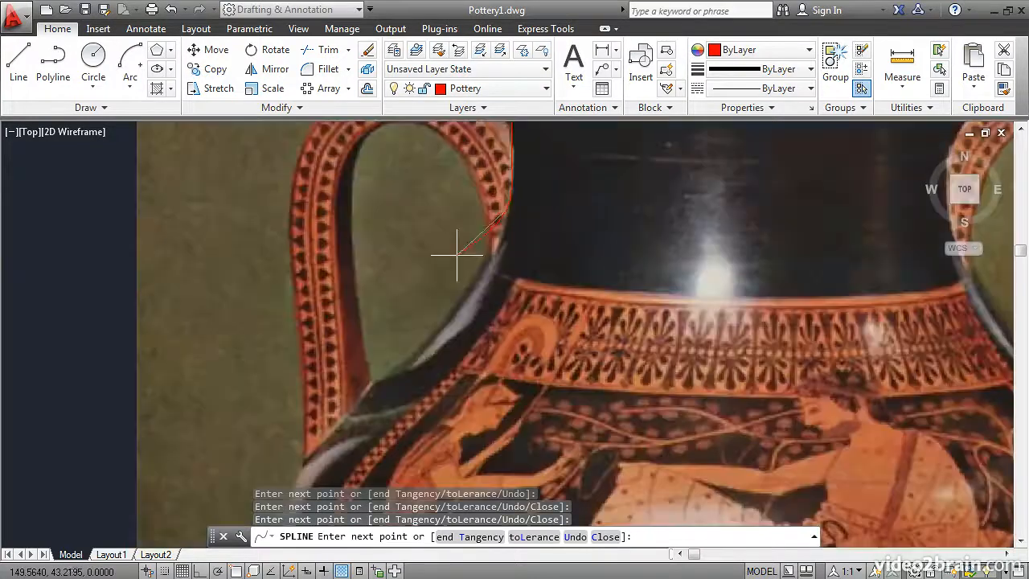
click(421, 344)
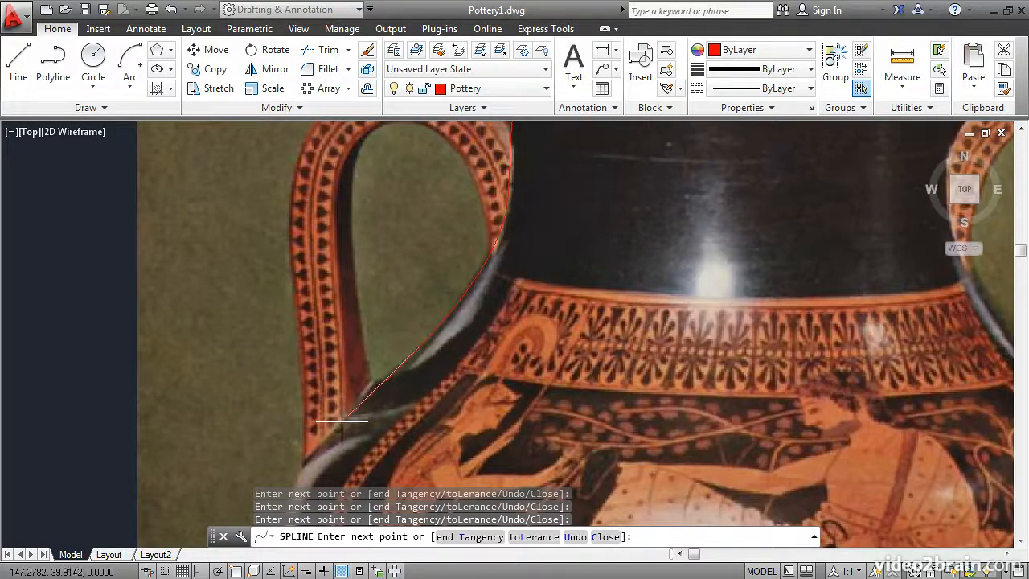
scroll(339, 420, down, 4)
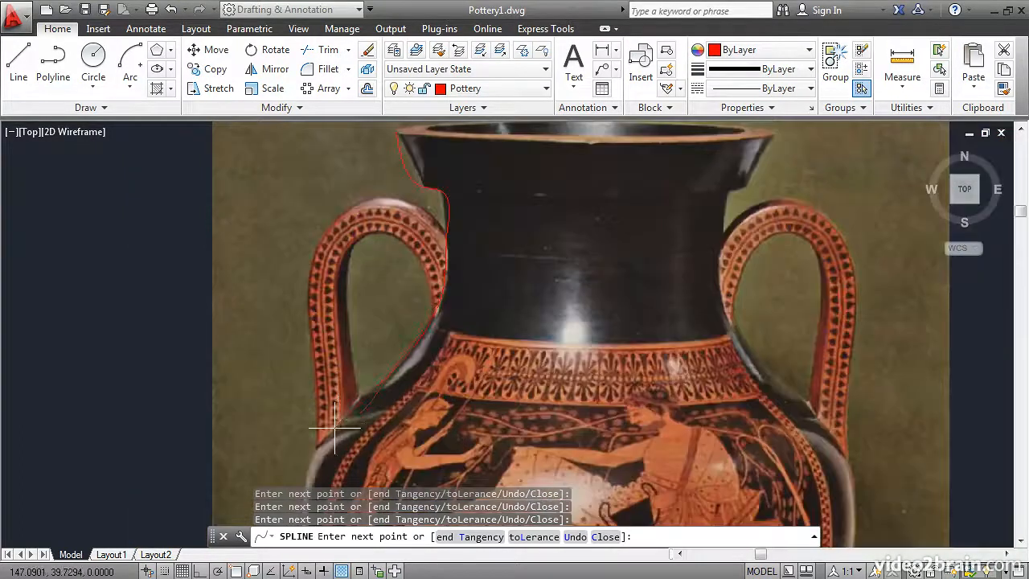
scroll(402, 269, up, 4)
click(382, 291)
click(372, 365)
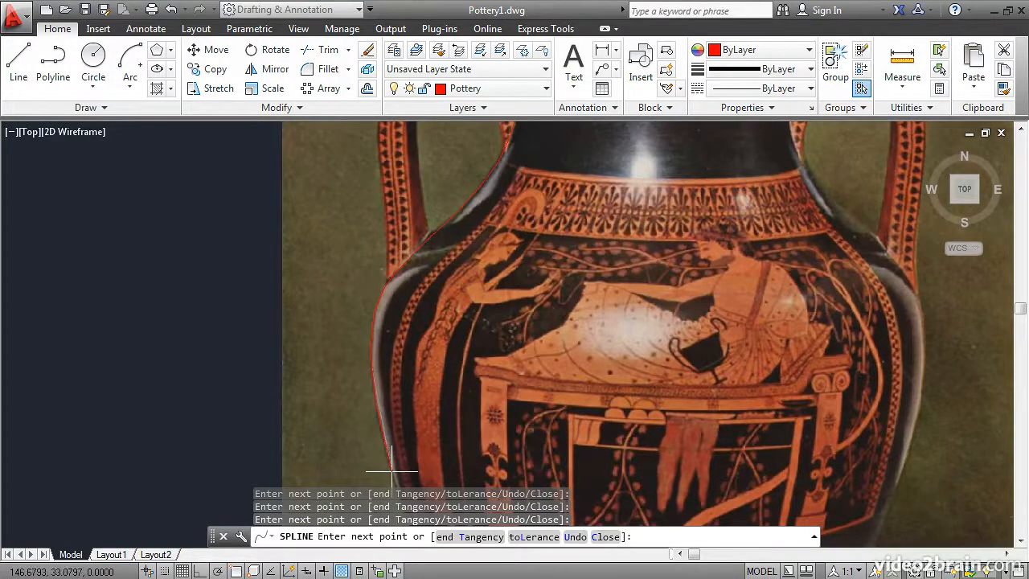
- Trace the left lower body and foot with the fit-point spline, finishing it near the middle of the base
middle_drag(394, 462, 388, 202)
click(415, 305)
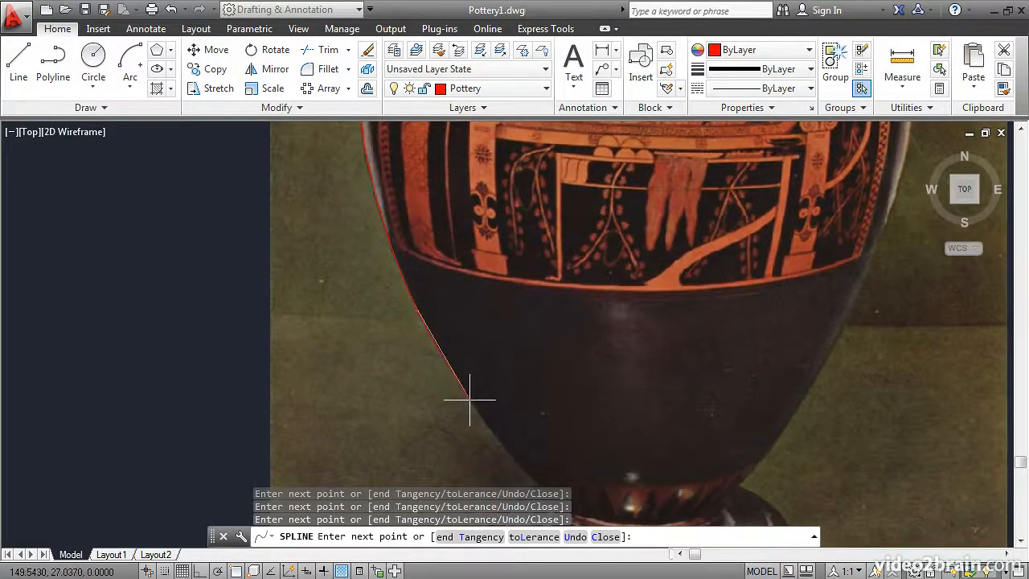
middle_drag(506, 436, 459, 266)
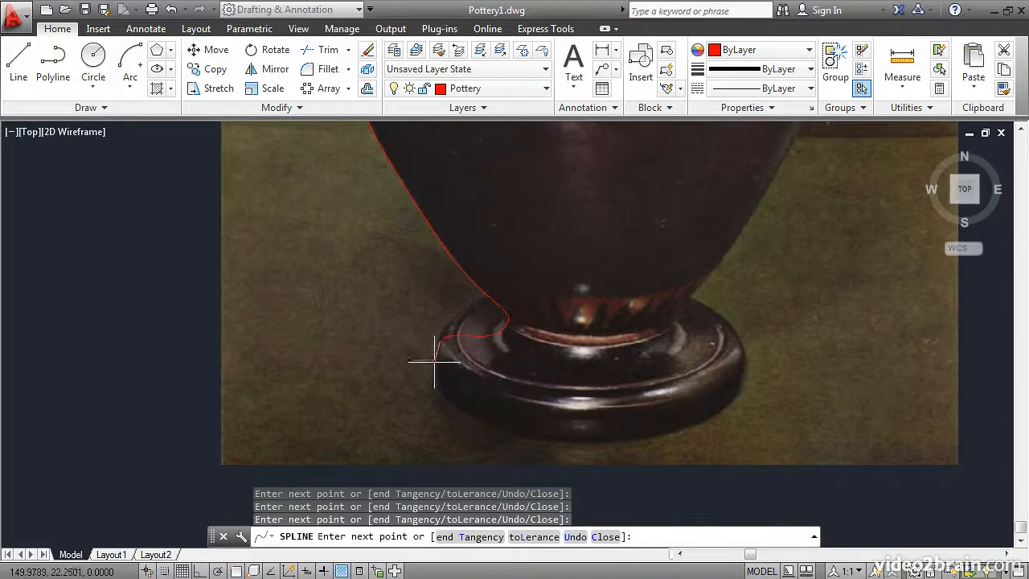
click(435, 364)
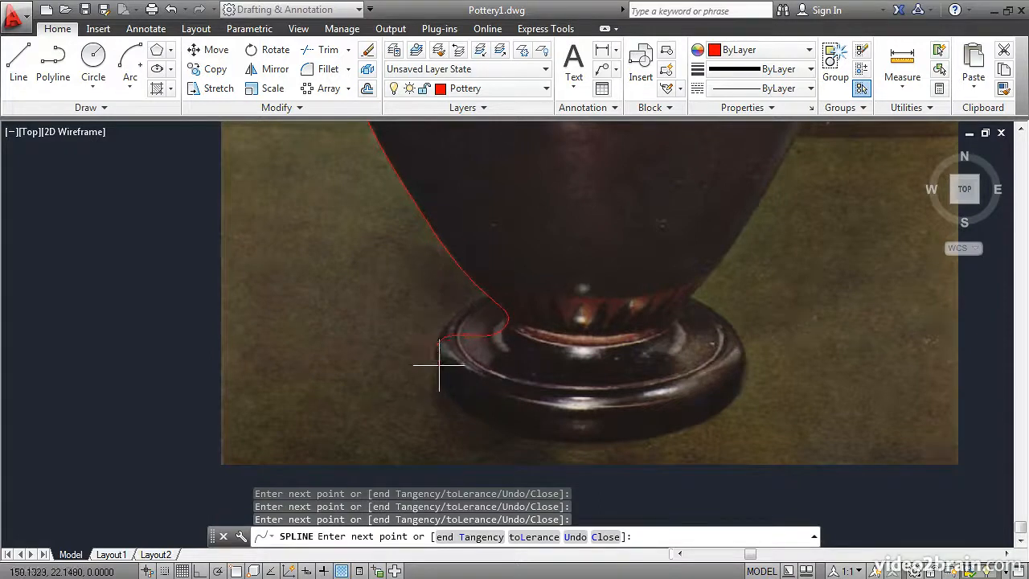
click(483, 371)
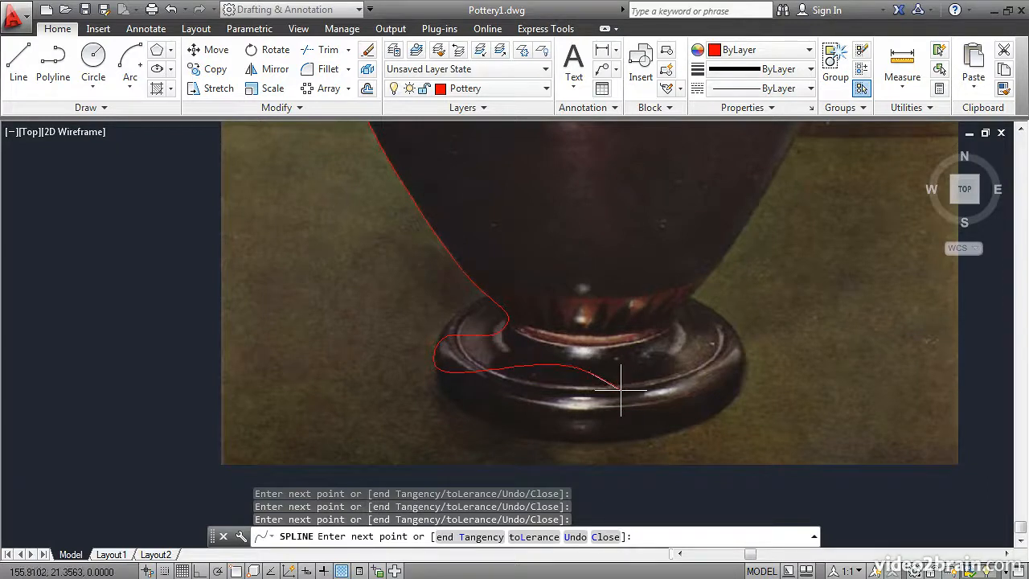
key(Return)
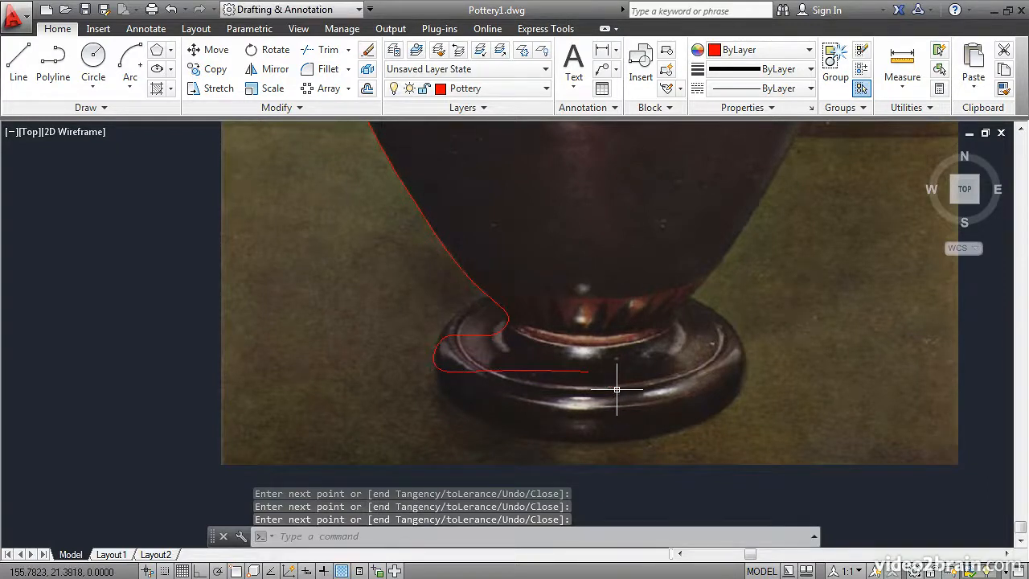
- Start a control-vertex spline at the right tip of the vase's rim and trace the lip and neck
middle_click(578, 308)
middle_click(577, 308)
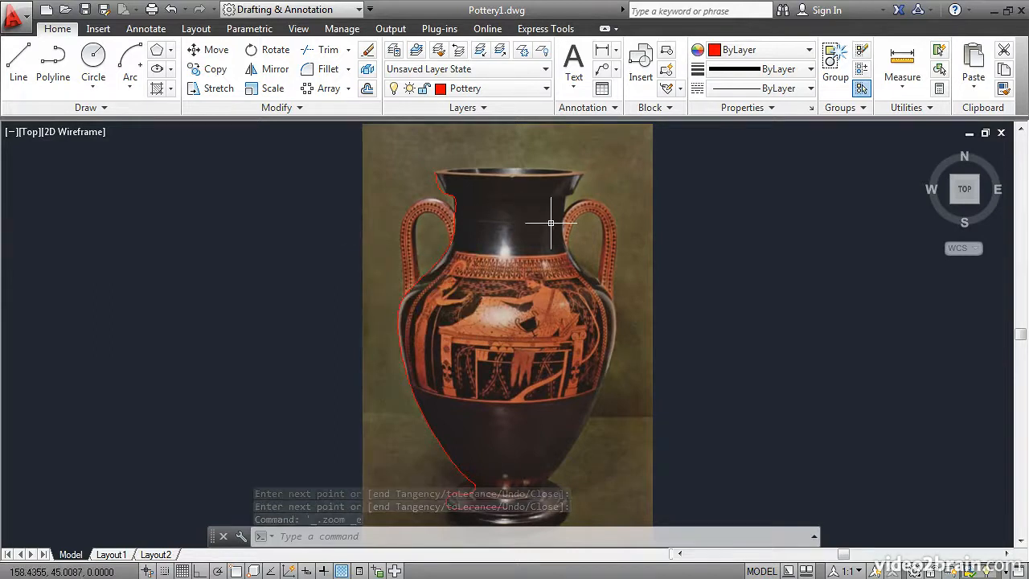
click(104, 108)
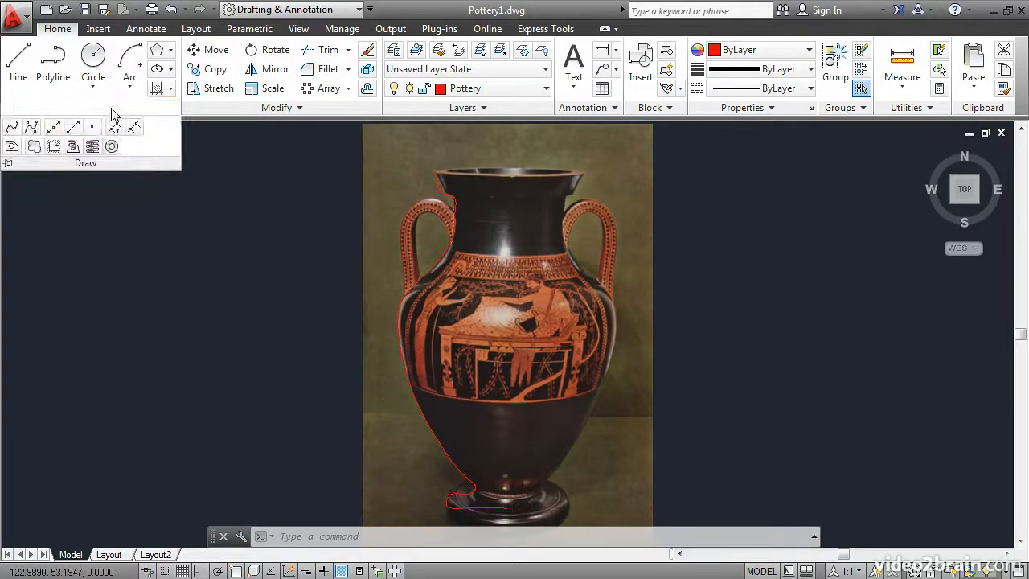
click(31, 128)
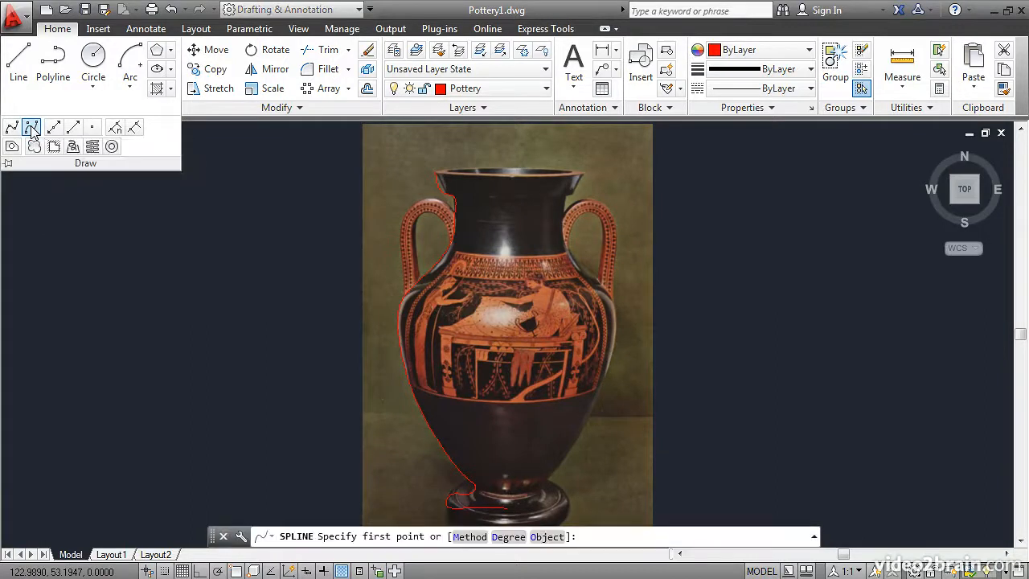
scroll(584, 183, up, 2)
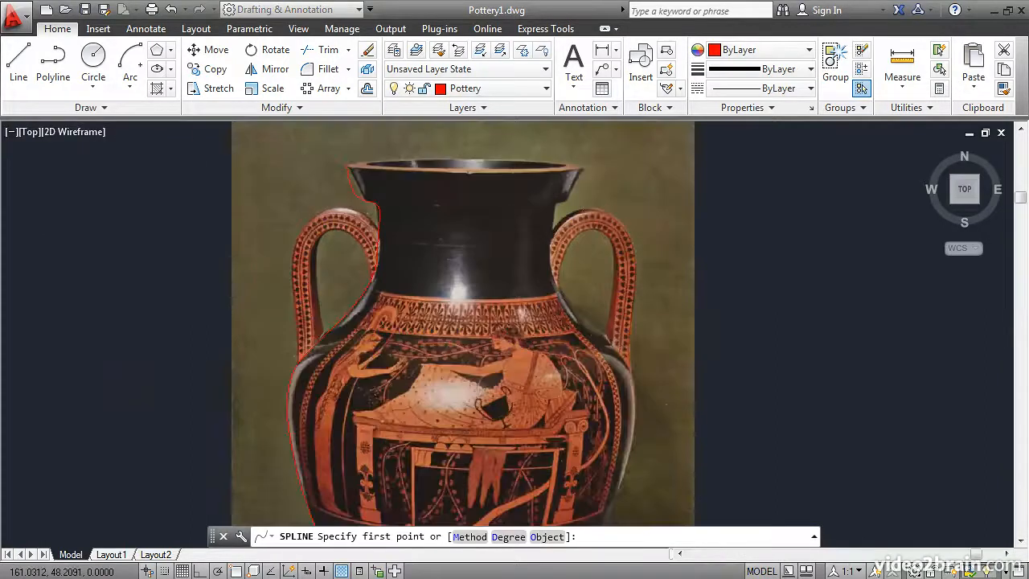
scroll(586, 177, up, 2)
middle_drag(588, 169, 597, 201)
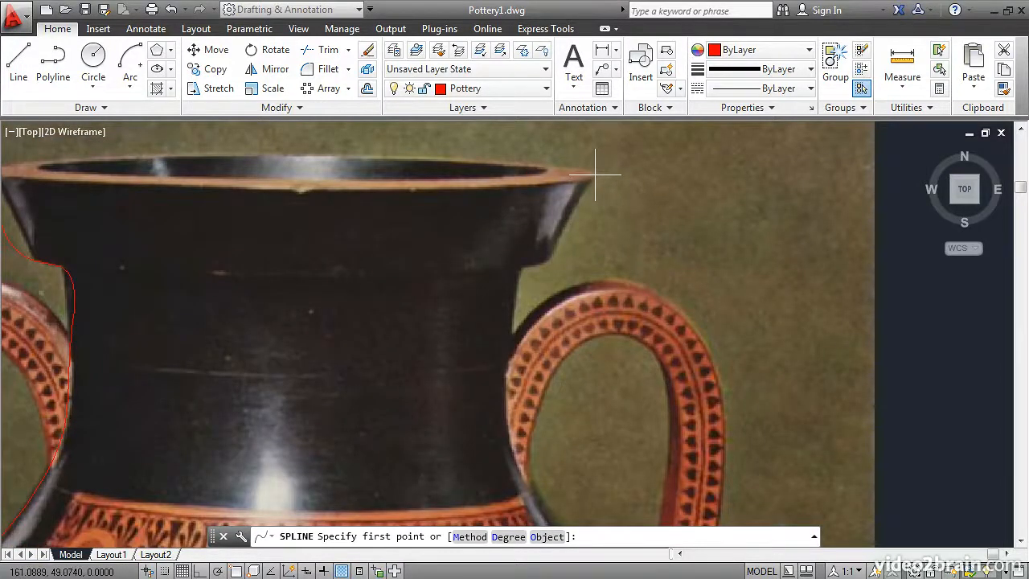
click(595, 173)
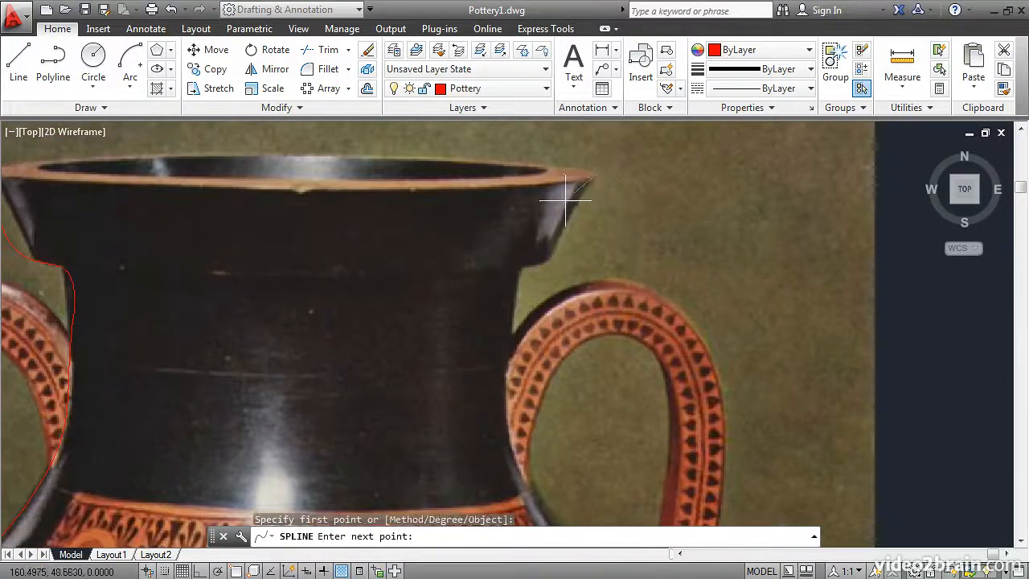
click(551, 262)
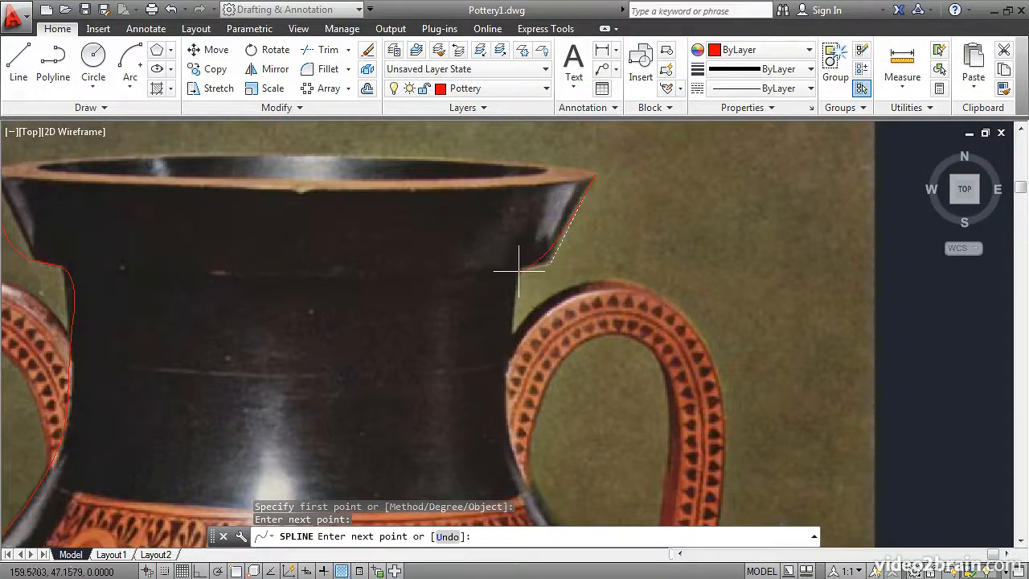
click(518, 268)
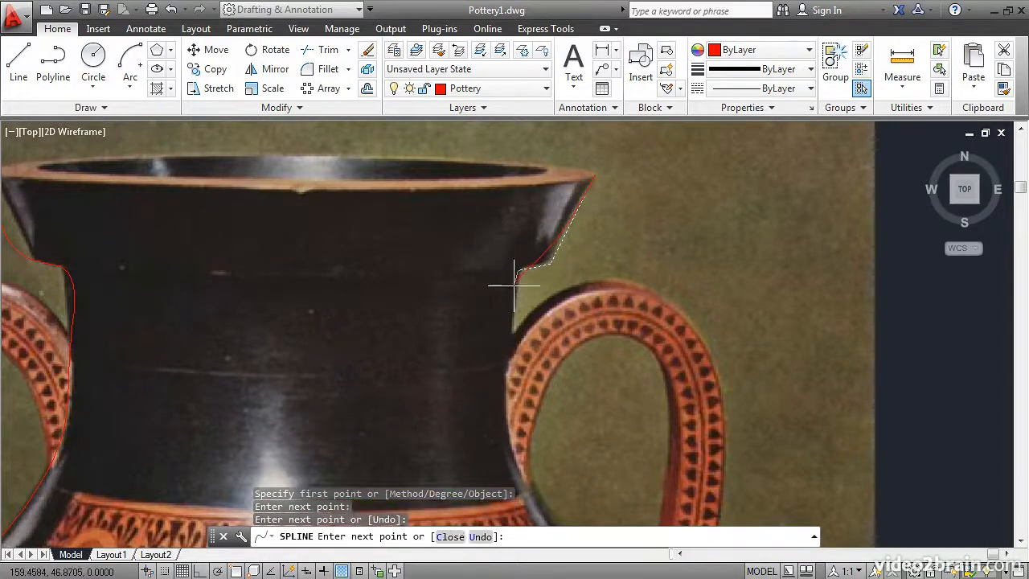
click(508, 350)
click(511, 422)
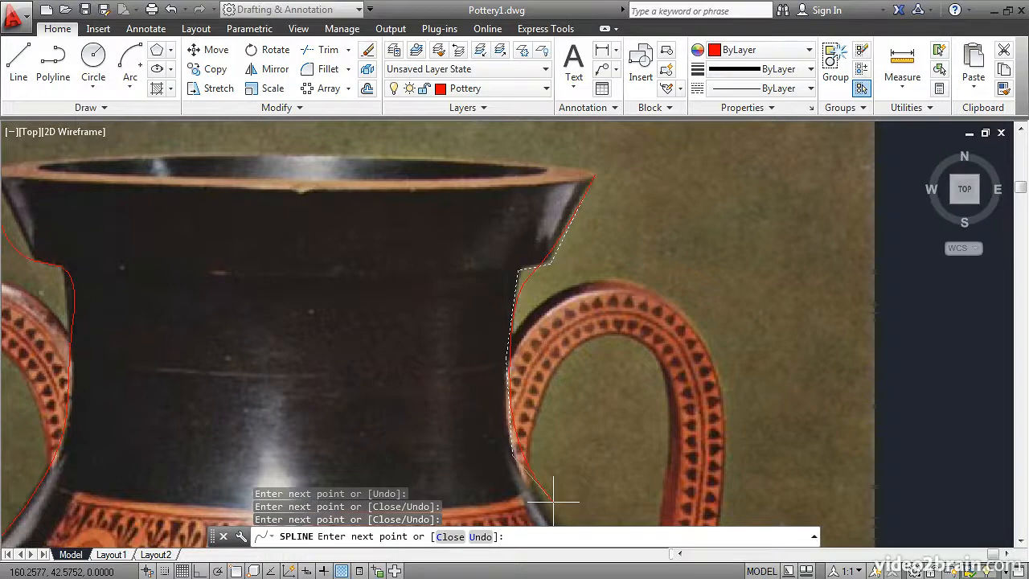
- Continue the control-vertex spline along the vase's right shoulder, past the lower handle joint, and around the upper belly
middle_drag(551, 490, 502, 287)
click(527, 318)
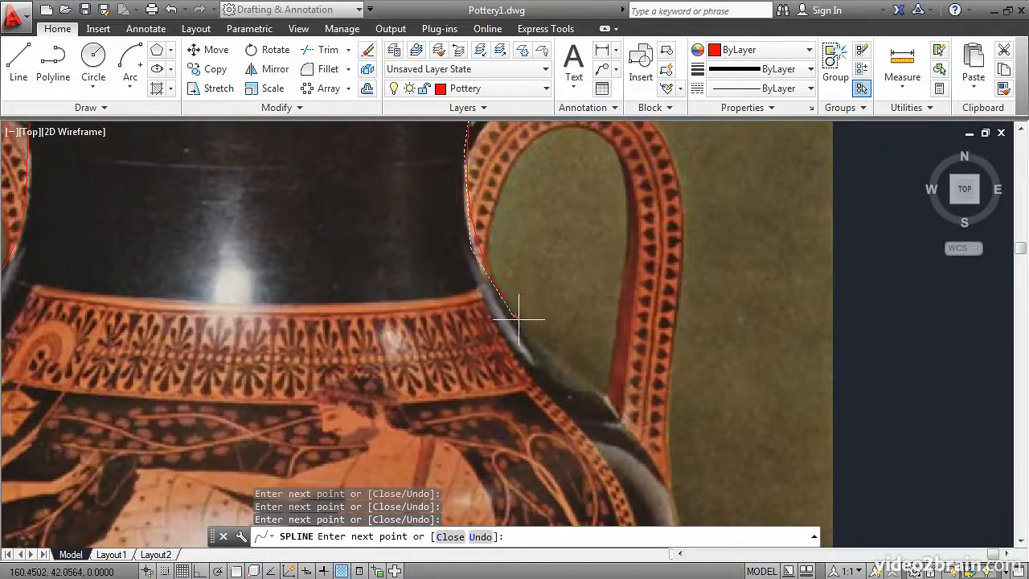
click(576, 379)
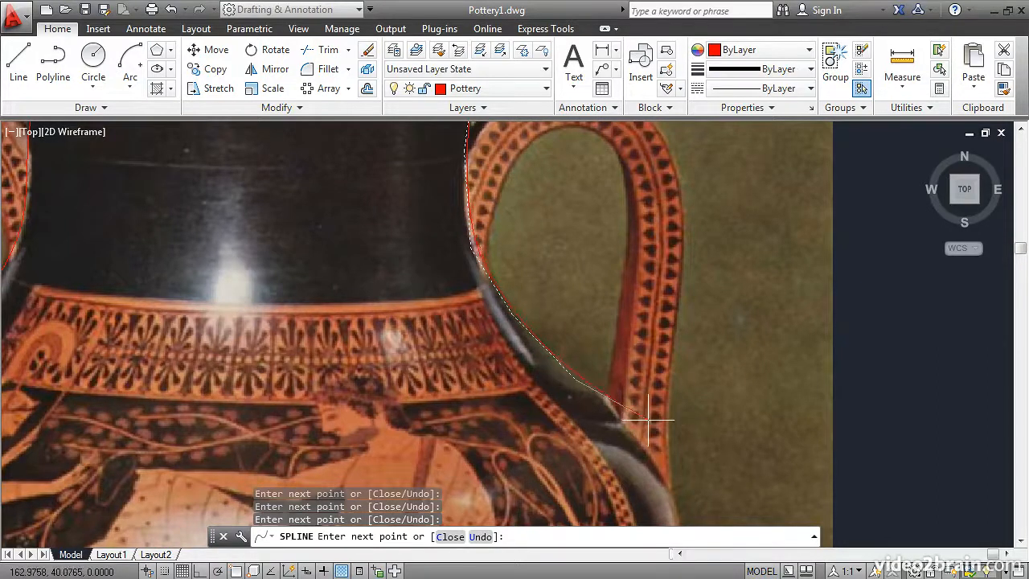
click(635, 438)
middle_drag(663, 459, 583, 220)
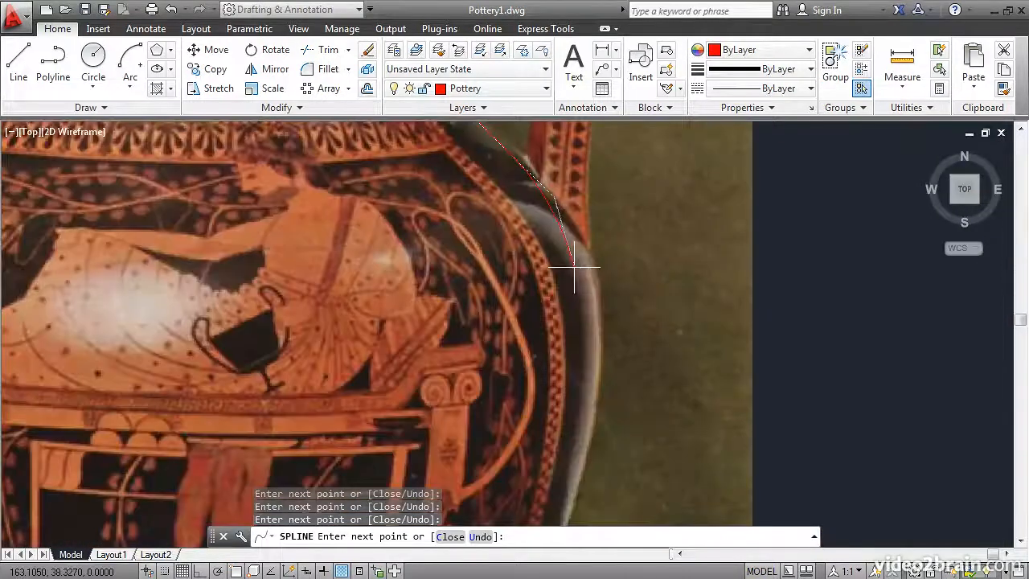
click(596, 273)
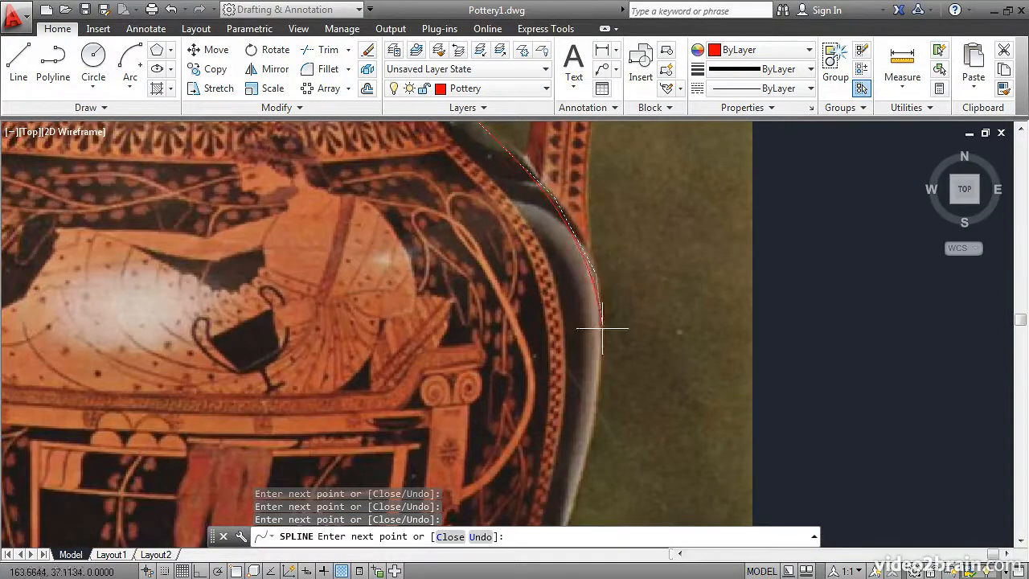
click(601, 381)
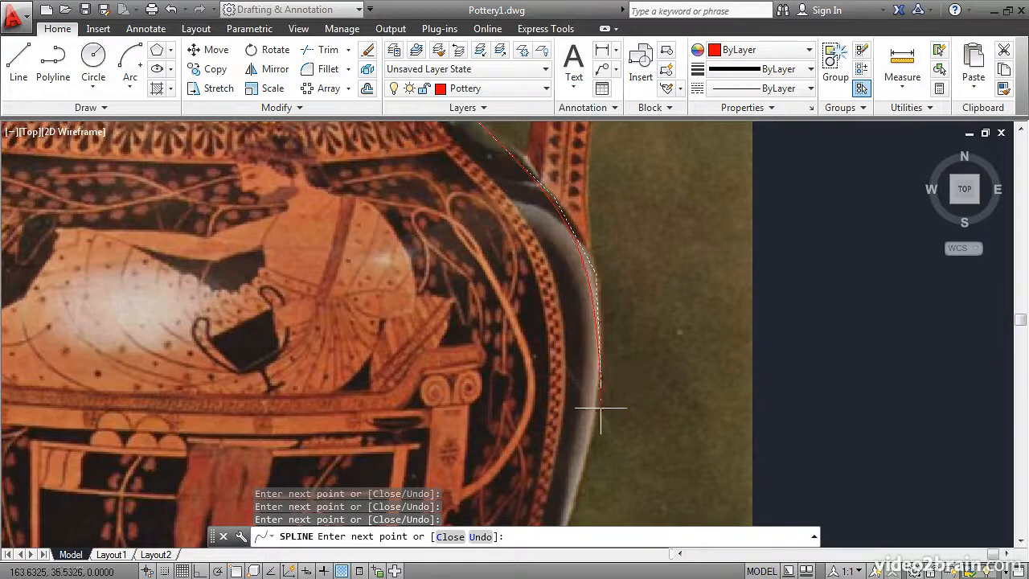
- Continue the control-vertex spline down the right side of the belly to just below the painted scene
scroll(600, 409, down, 2)
middle_drag(569, 416, 601, 237)
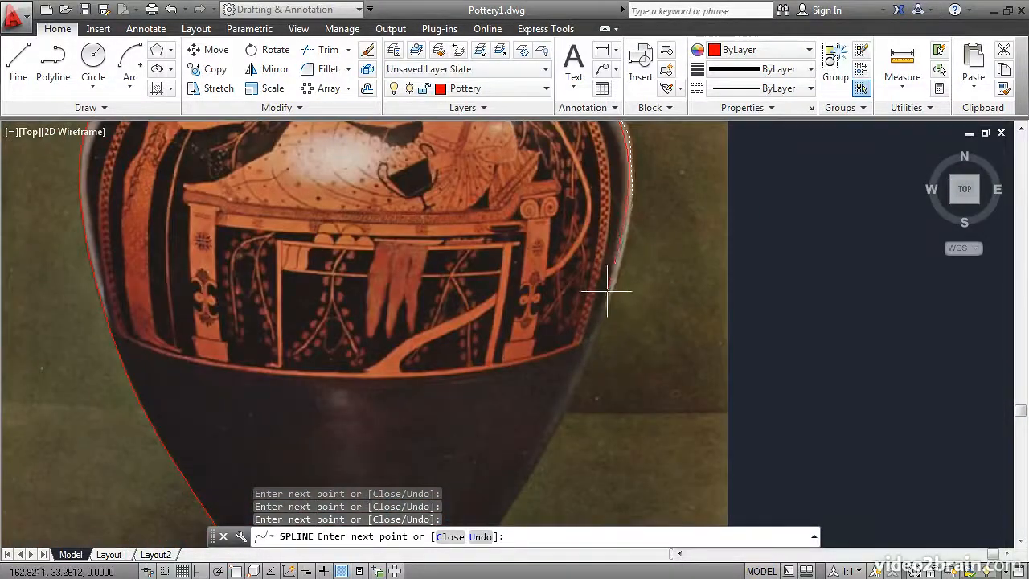
click(575, 389)
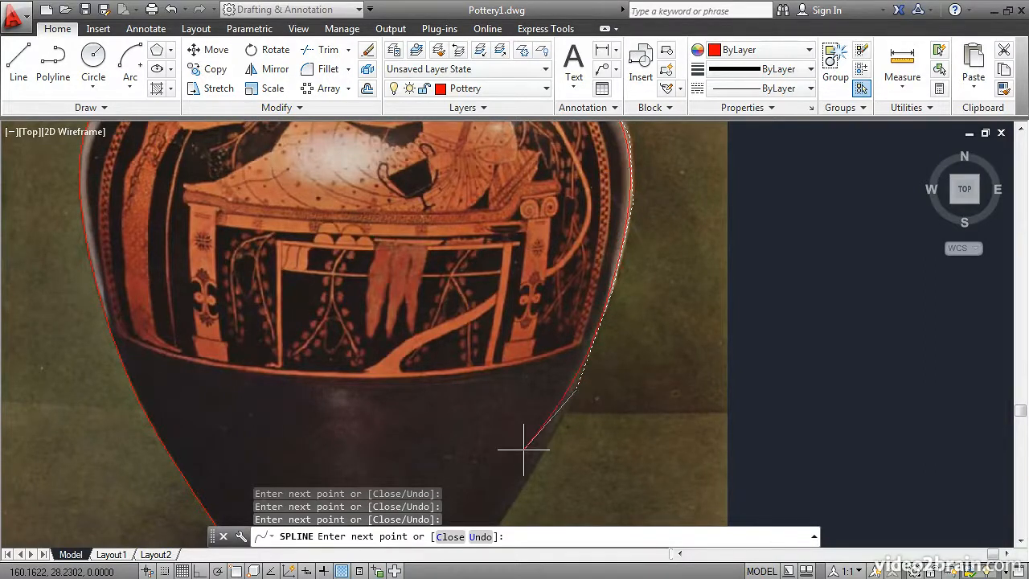
- Trace the right lower body and foot with the control-vertex spline and finish it near the middle of the base
middle_drag(523, 446, 588, 210)
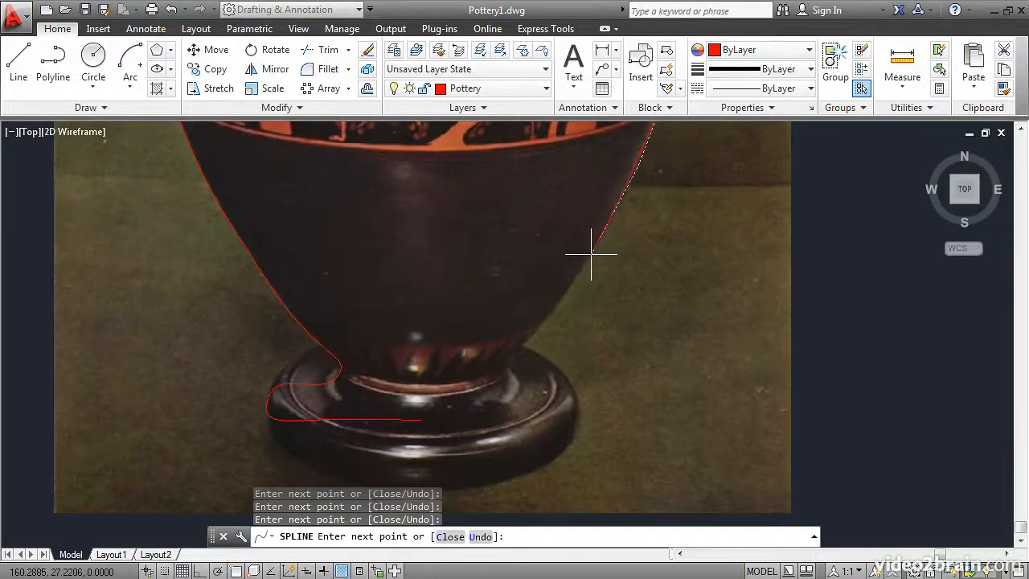
click(509, 379)
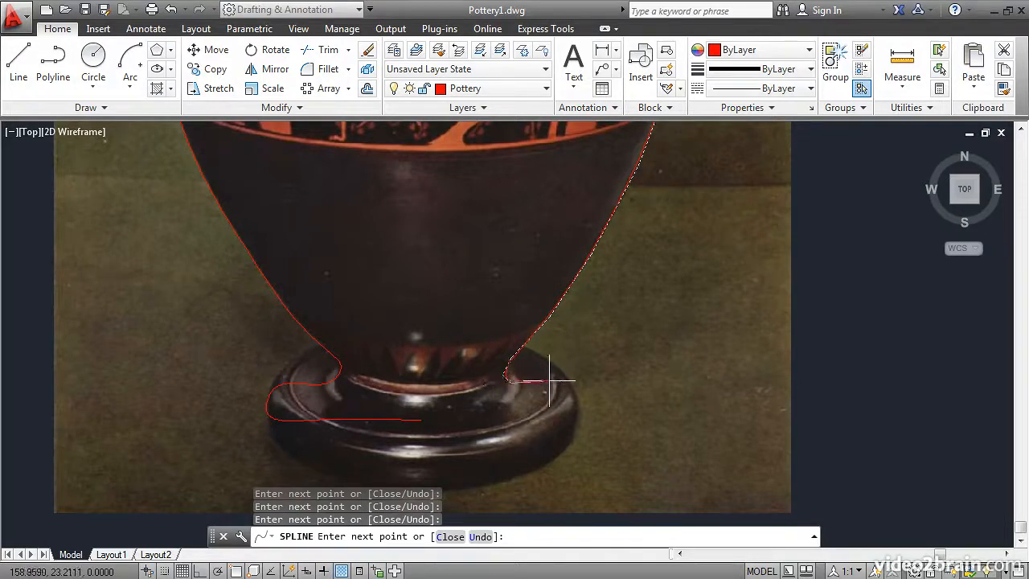
click(563, 381)
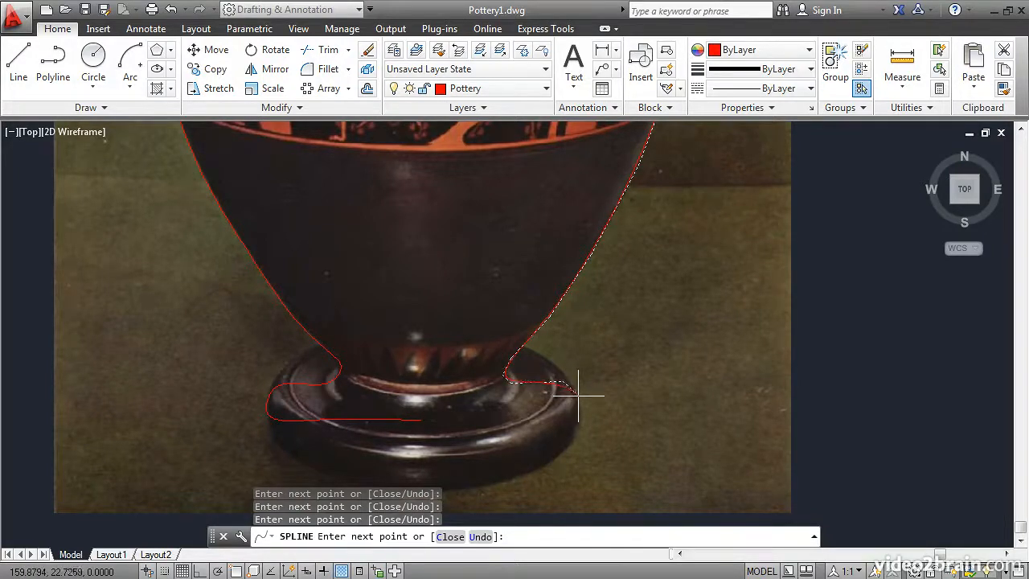
click(577, 415)
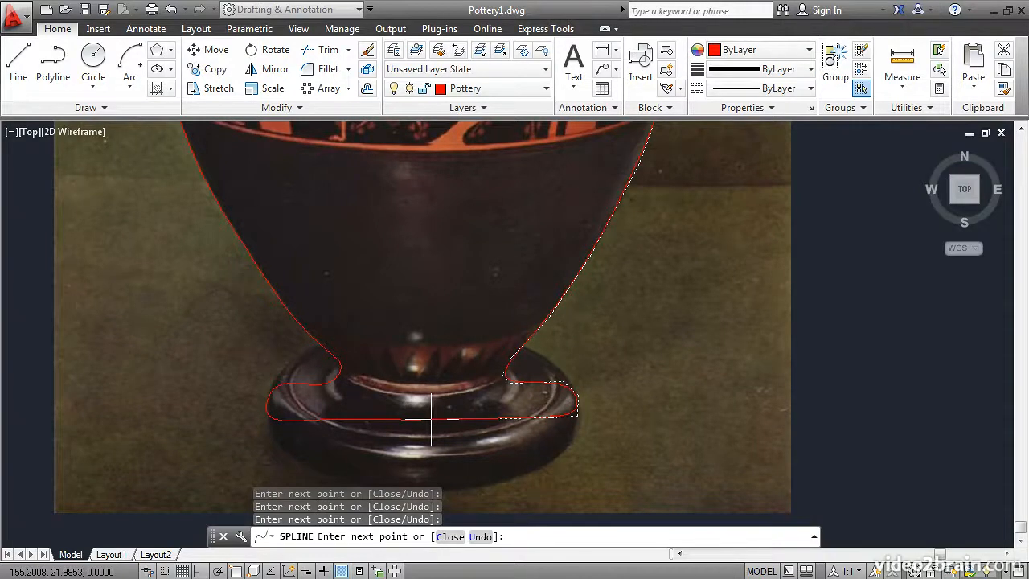
key(Return)
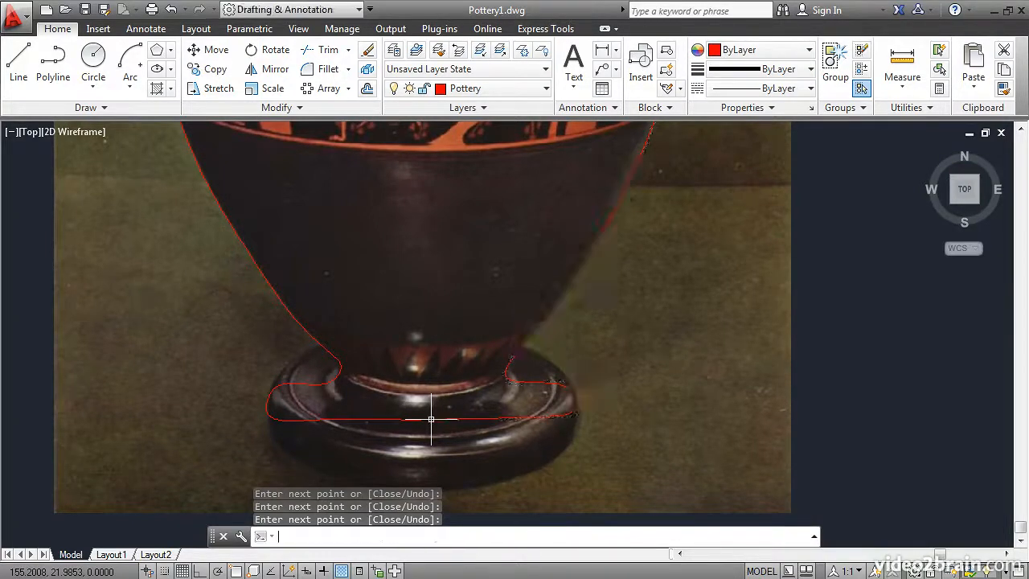
- Add a kink to the left spline's fit data just outside the fit point at the bottom corner of the lip
middle_click(424, 354)
middle_click(423, 353)
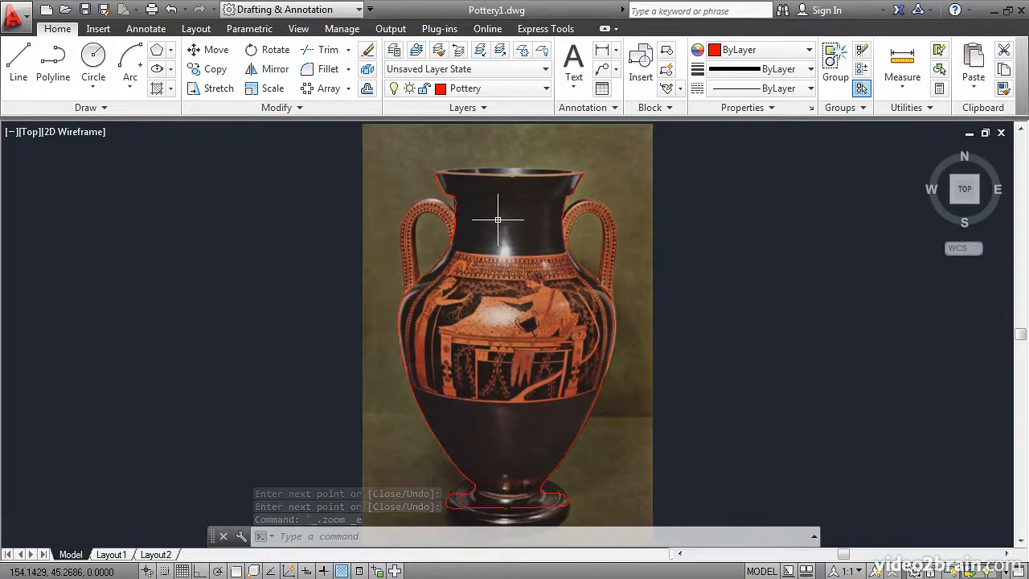
scroll(497, 217, up, 4)
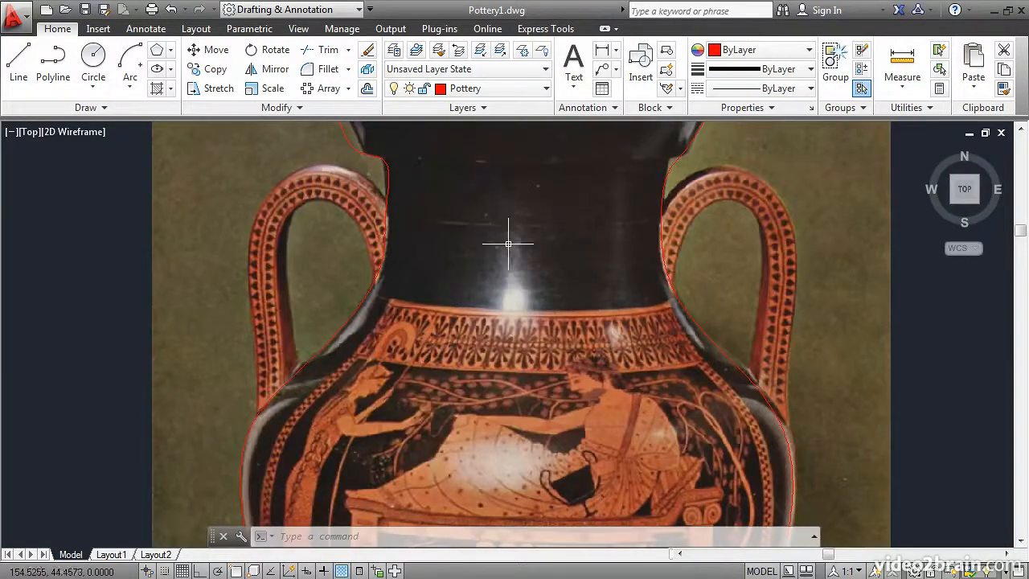
middle_drag(475, 184, 480, 245)
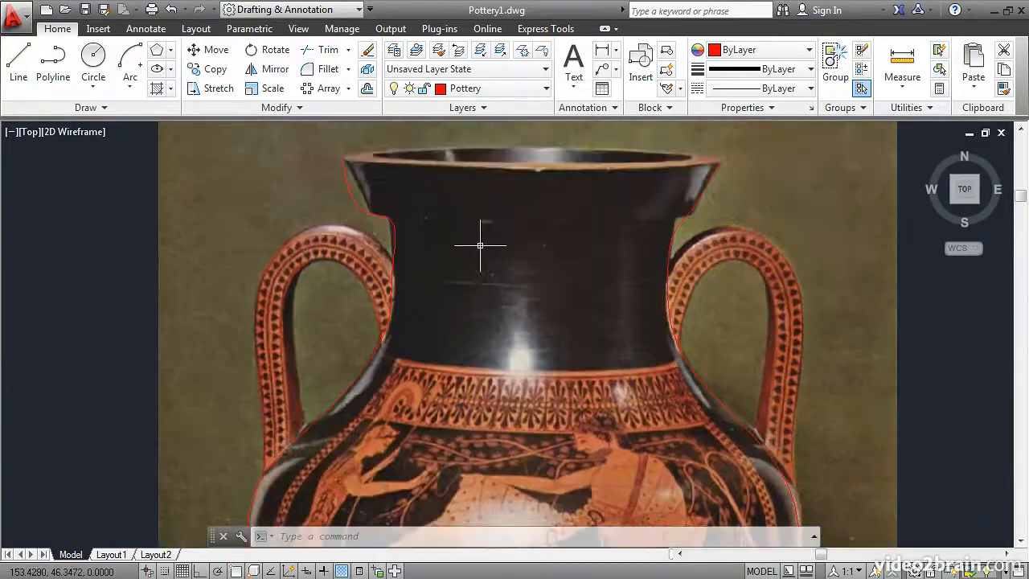
click(354, 202)
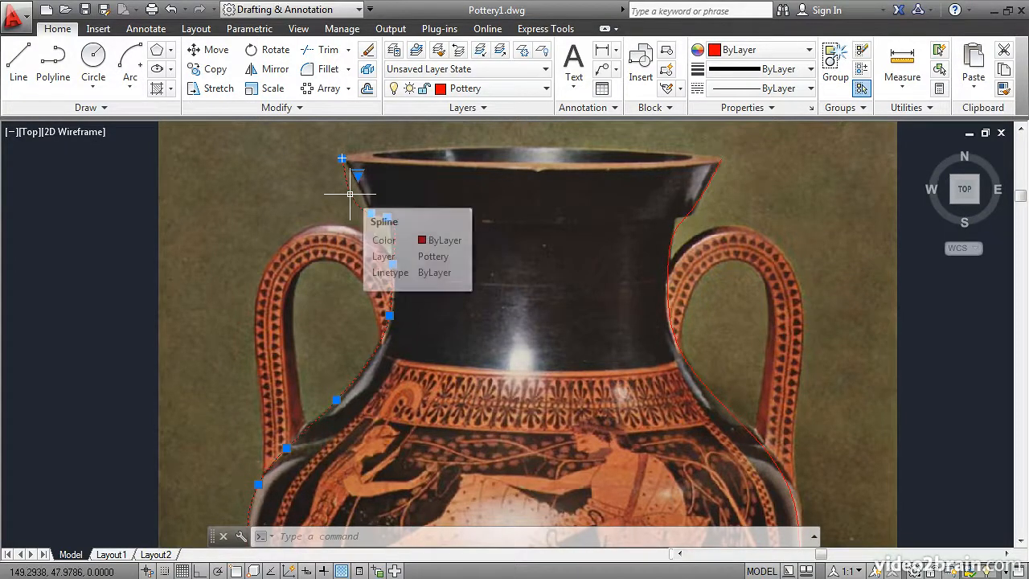
double_click(349, 193)
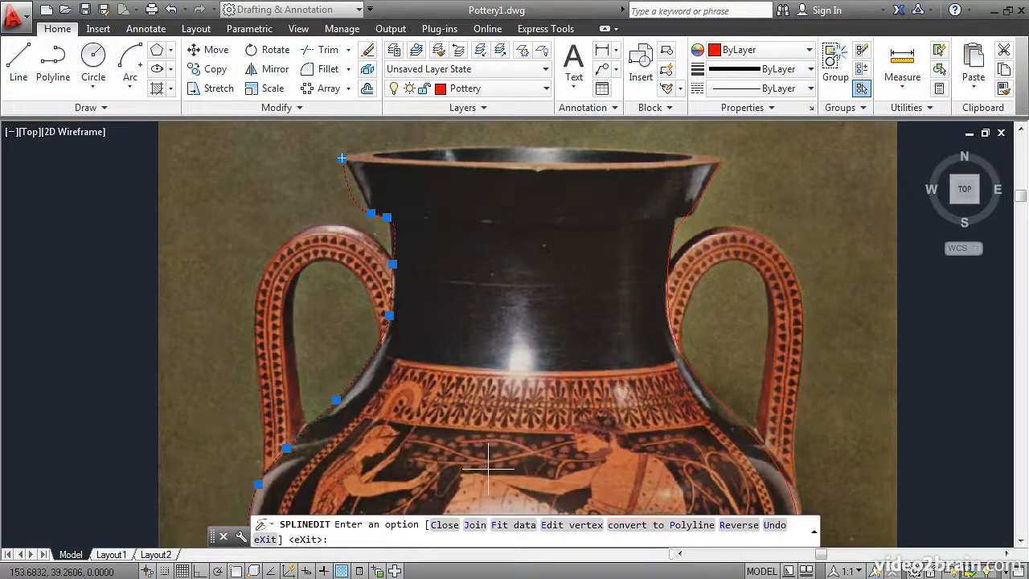
click(514, 525)
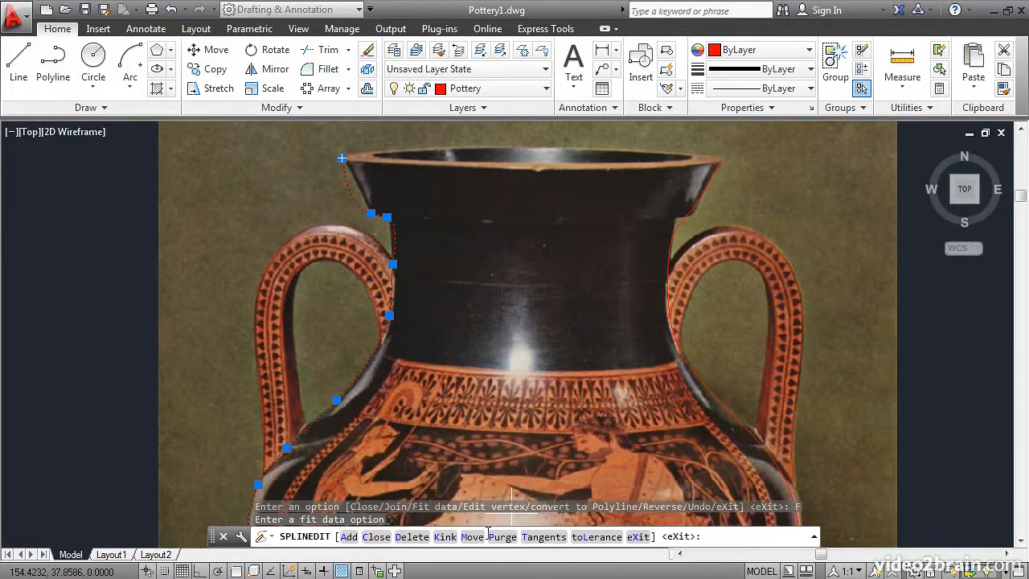
click(444, 536)
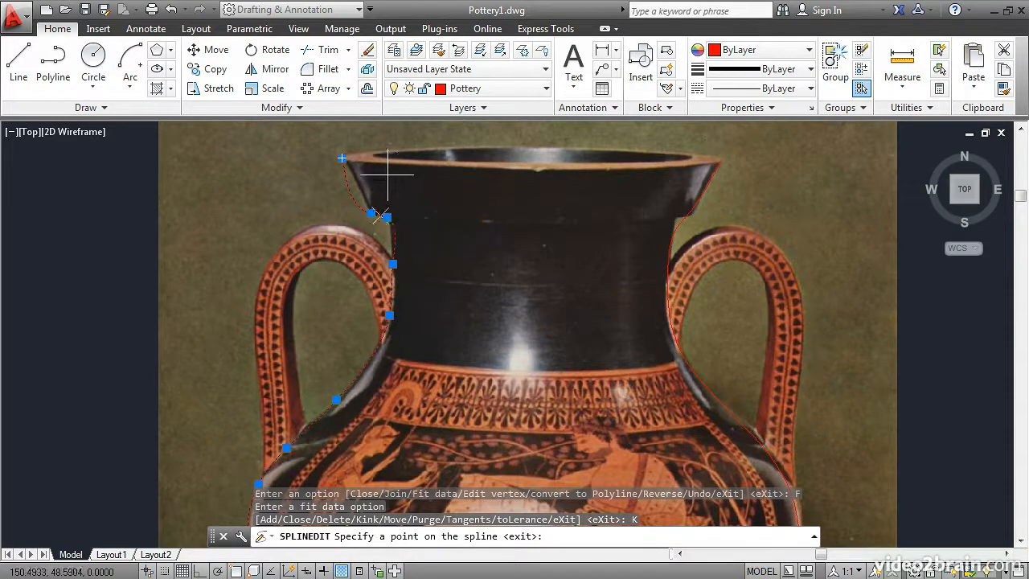
click(371, 212)
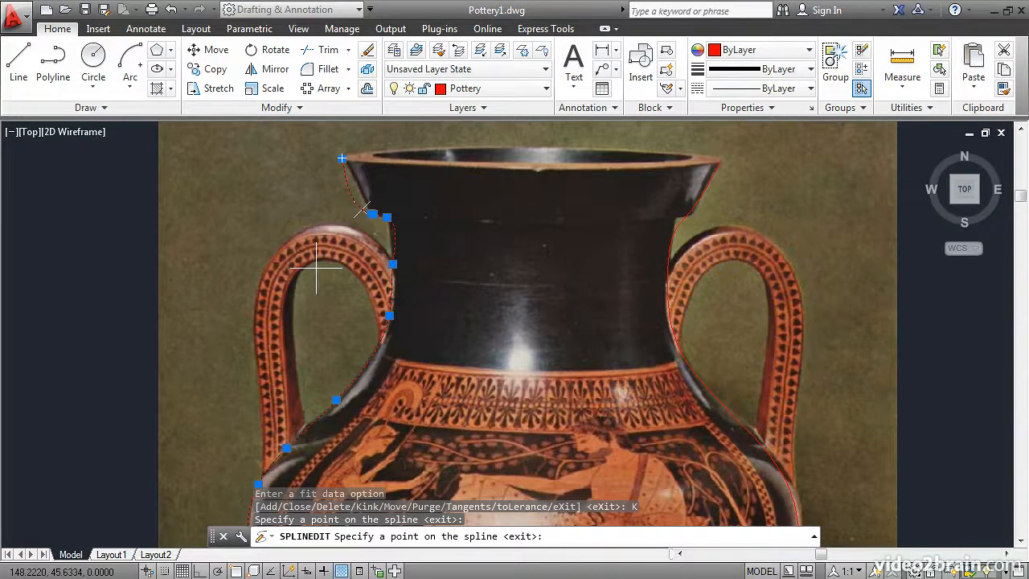
key(Return)
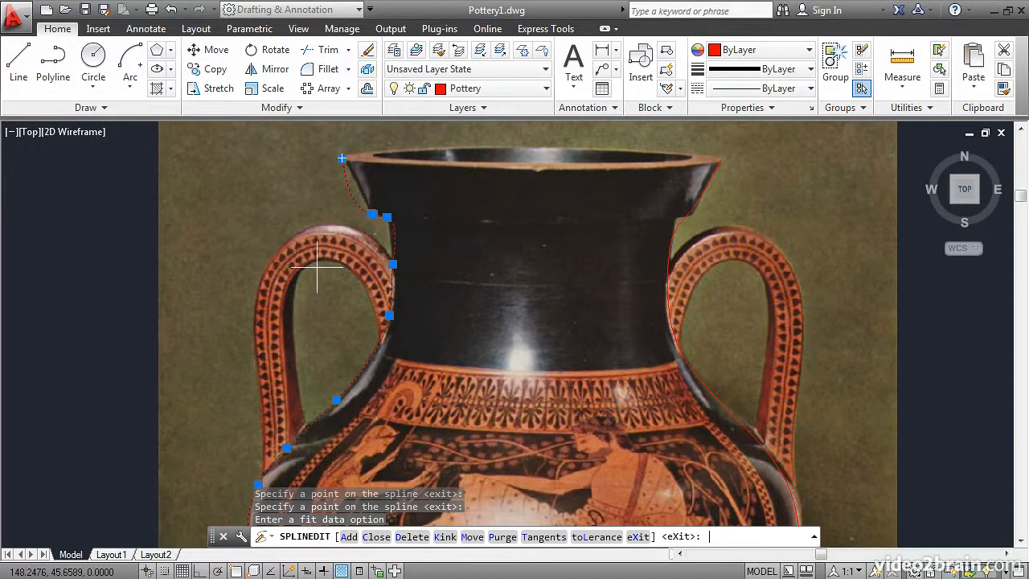
key(Return)
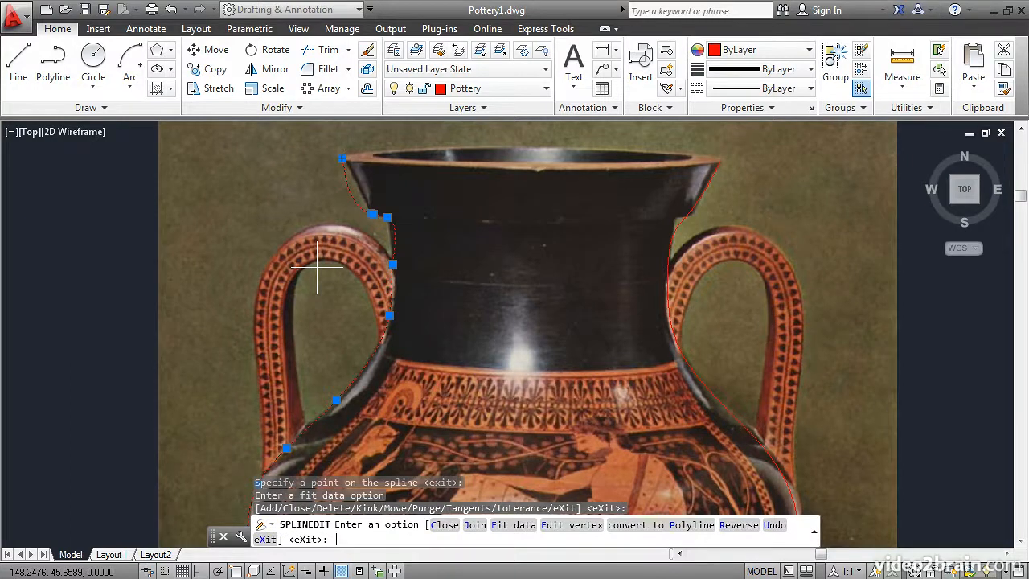
key(Return)
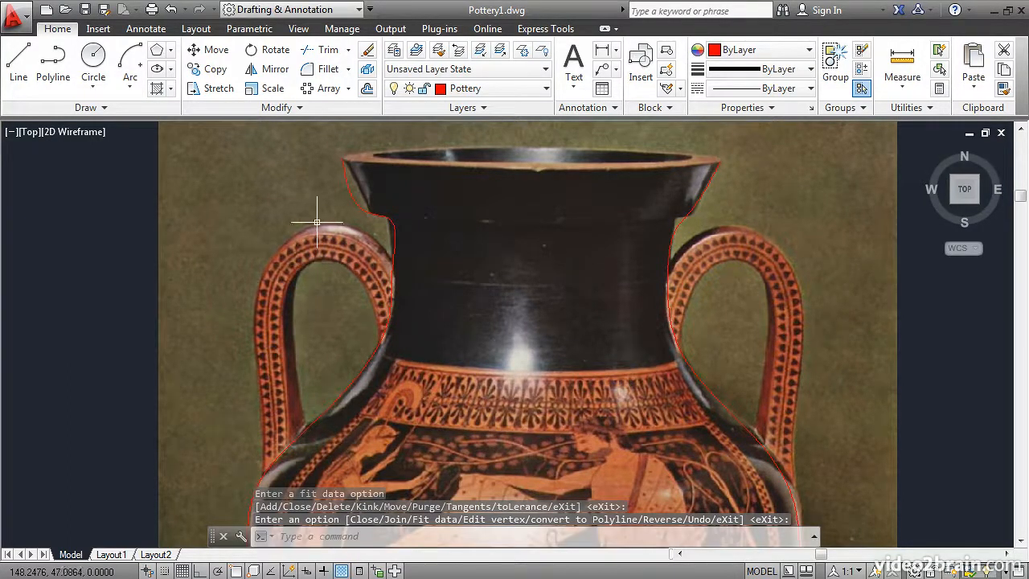
- Stretch the left spline's kink point up onto the lip edge so the curve follows the straight slope of the lip
click(348, 189)
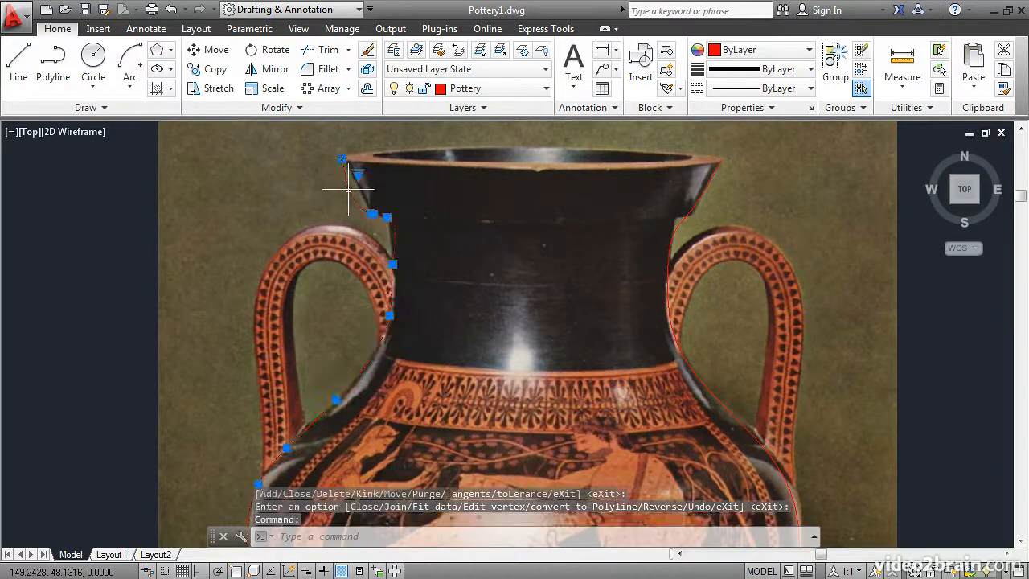
scroll(340, 200, up, 2)
scroll(352, 201, up, 4)
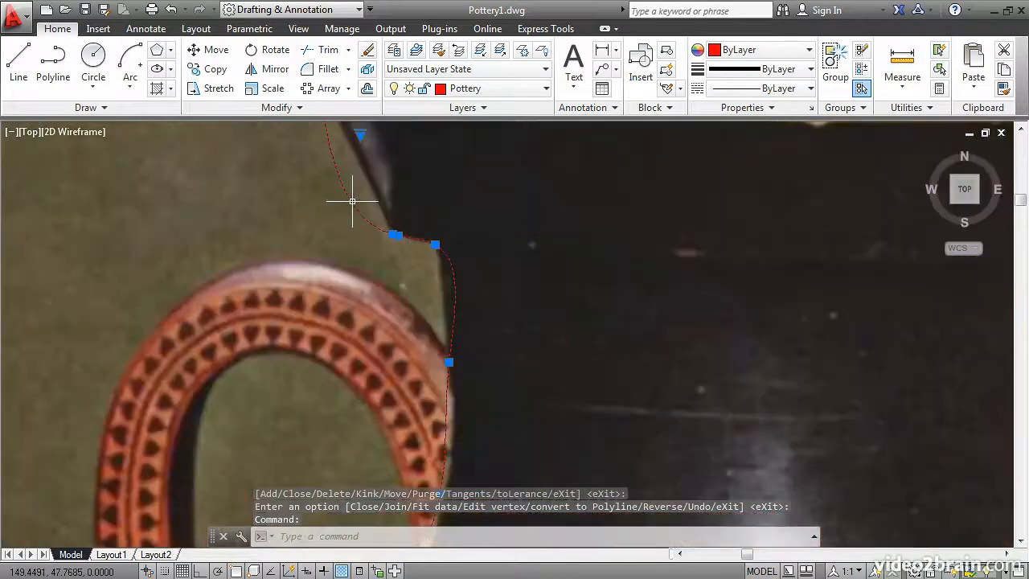
middle_drag(381, 201, 401, 319)
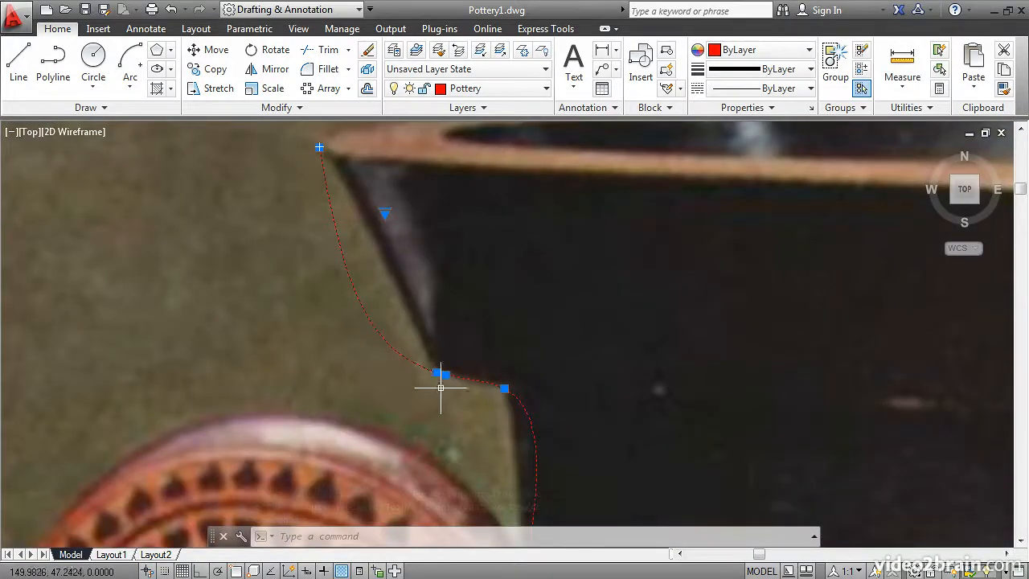
mouse_move(445, 374)
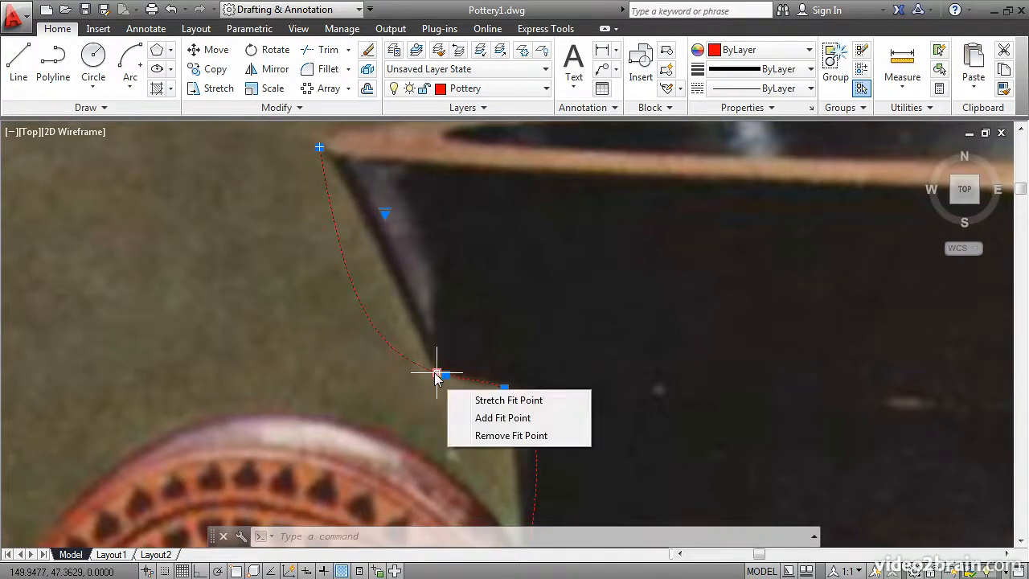
click(437, 374)
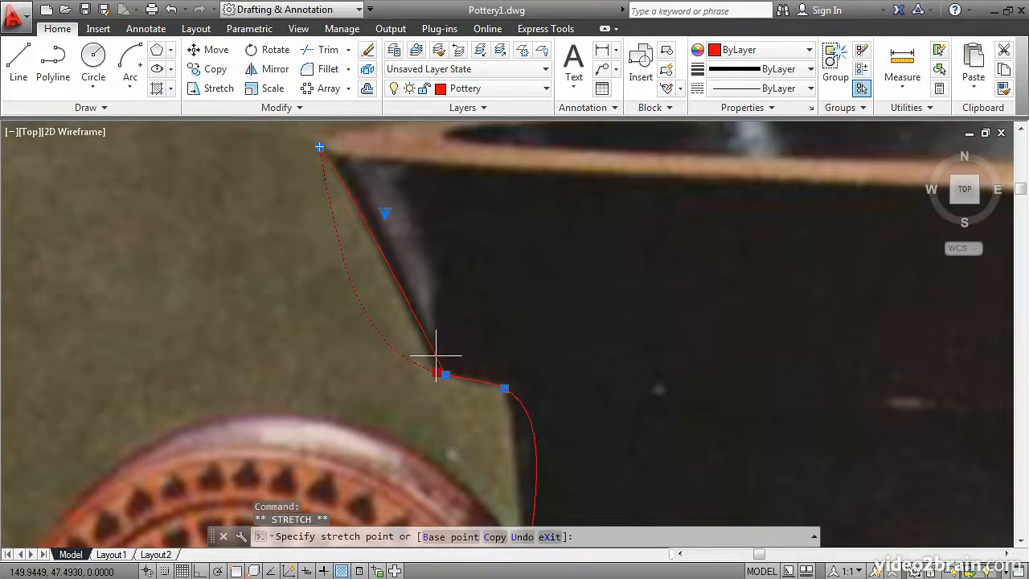
click(436, 354)
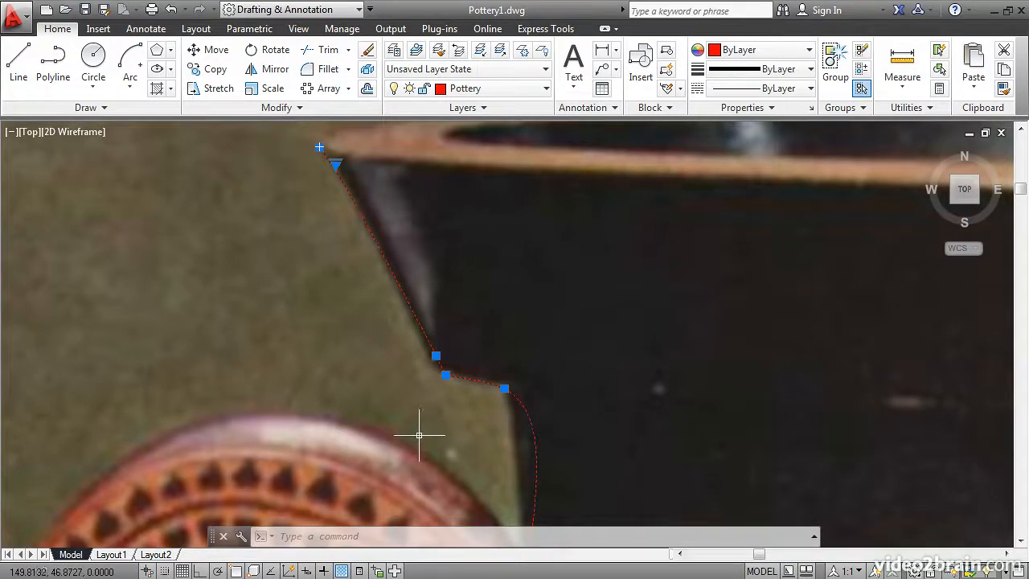
- Stretch the left spline's fit point at the neck, beside the upper handle joint, slightly downward along the neck edge
scroll(353, 302, down, 2)
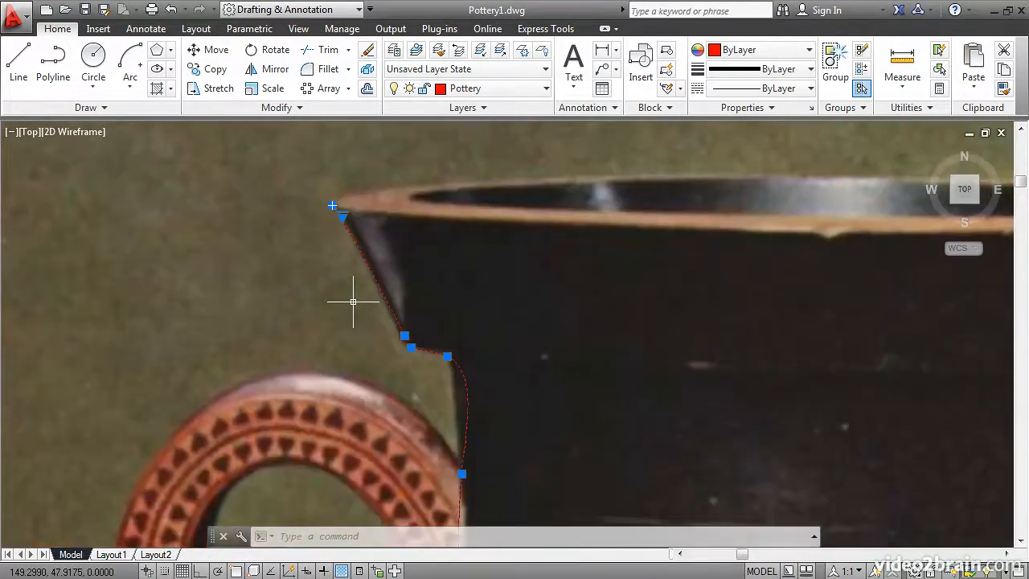
scroll(353, 302, down, 2)
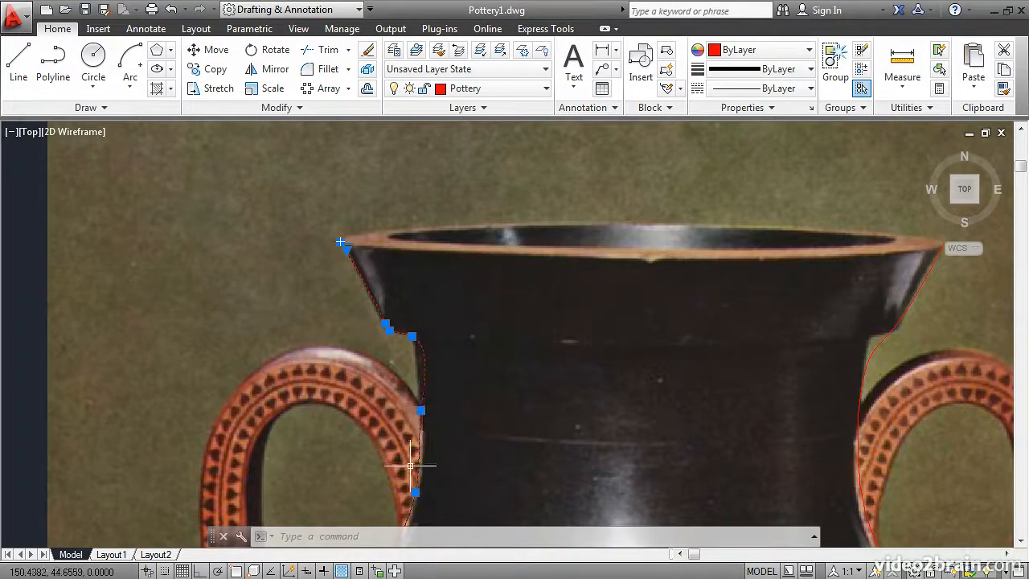
scroll(350, 441, down, 2)
middle_drag(349, 443, 399, 321)
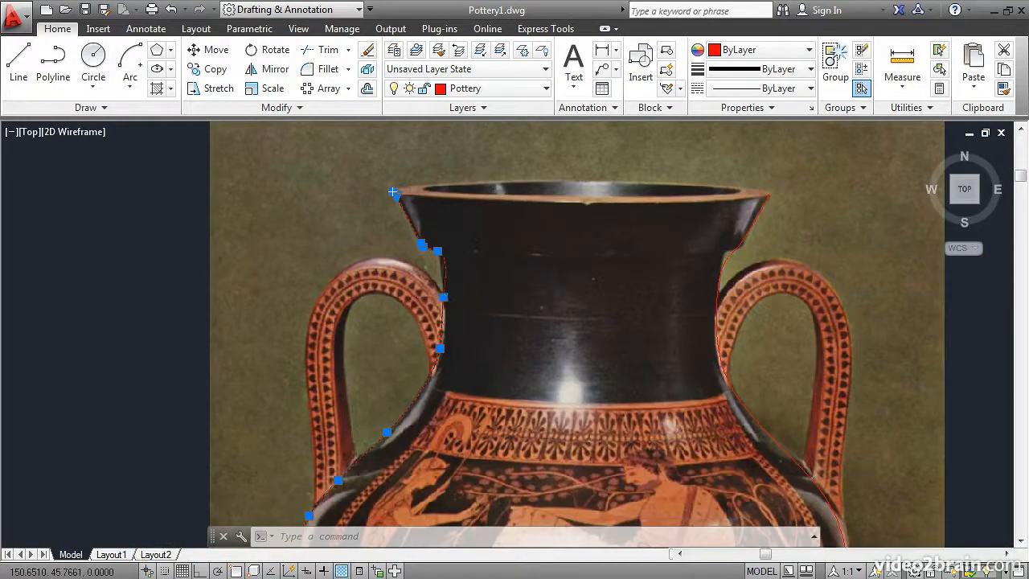
click(442, 297)
click(444, 307)
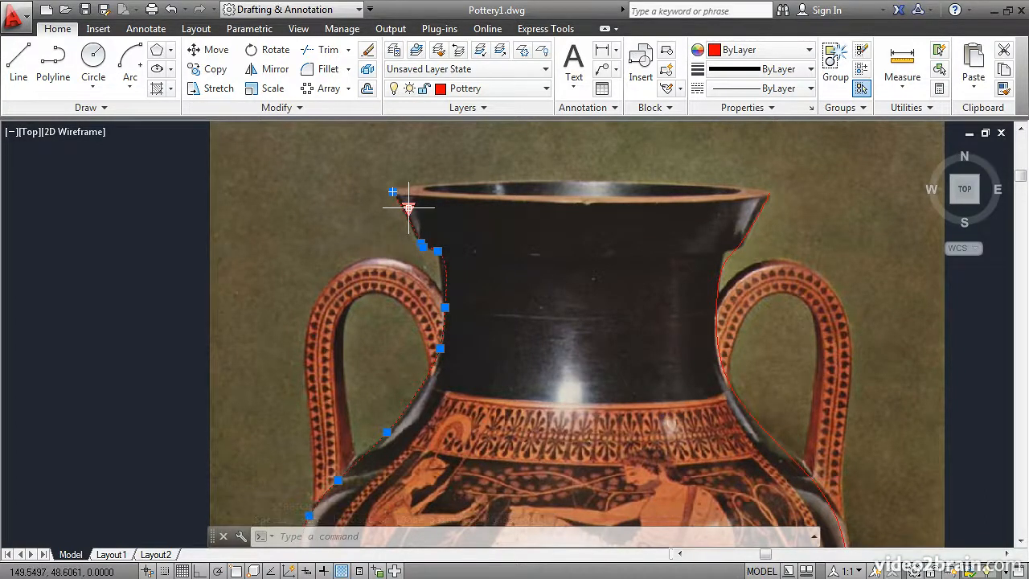
- Switch the left spline to control vertices and stretch the vertex at the neck corner below the lip slightly up and to the left
mouse_move(409, 207)
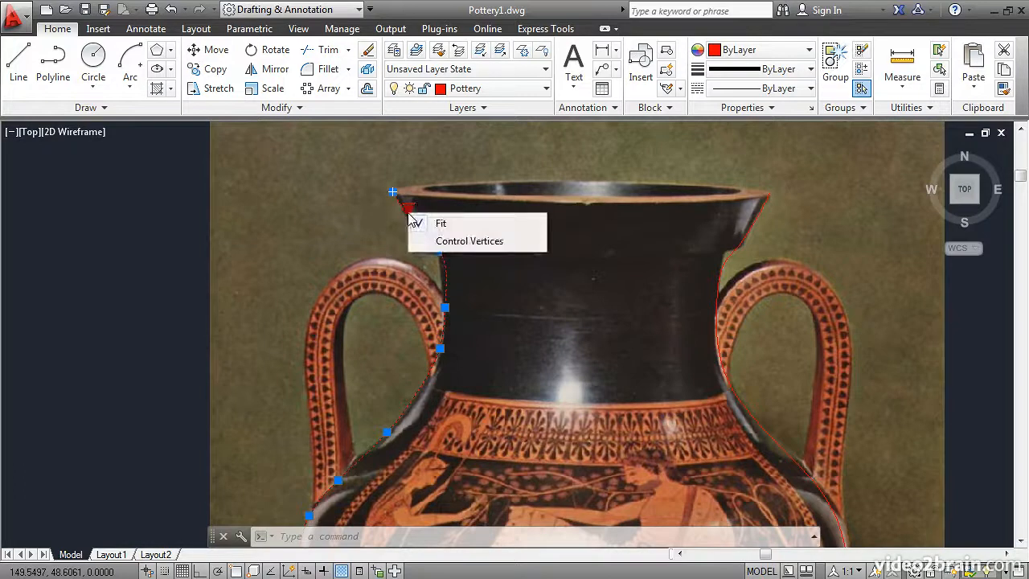
click(463, 241)
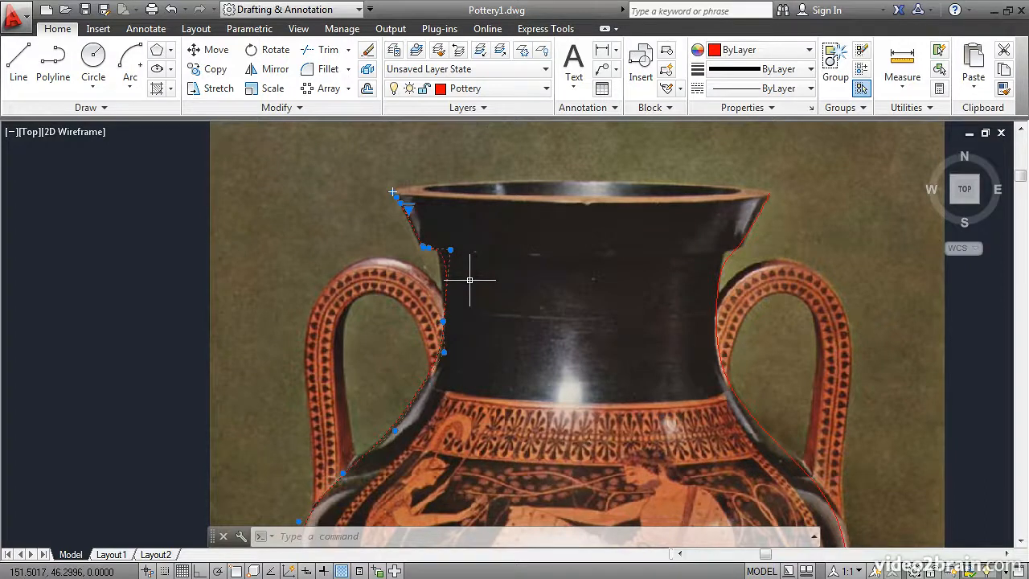
scroll(471, 264, up, 4)
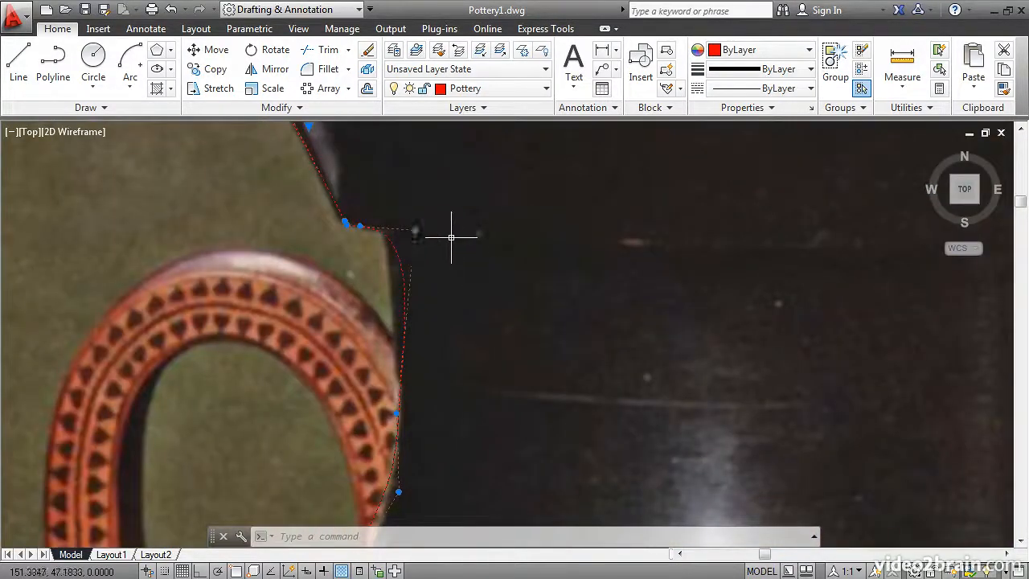
click(414, 231)
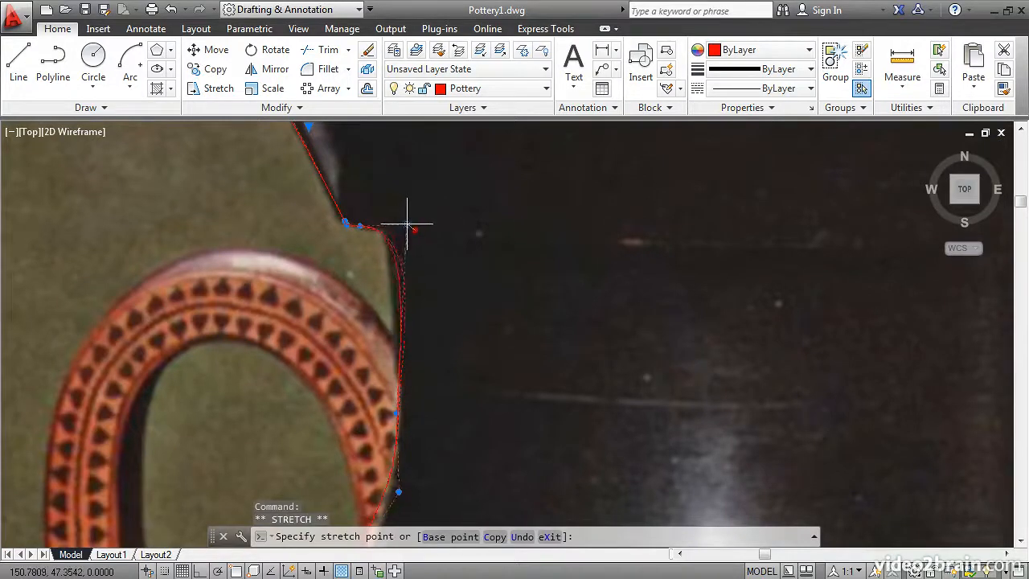
click(408, 223)
- Stretch the left spline's two control vertices beside the handle joint so the curve follows the neck edge down to the shoulder
click(395, 413)
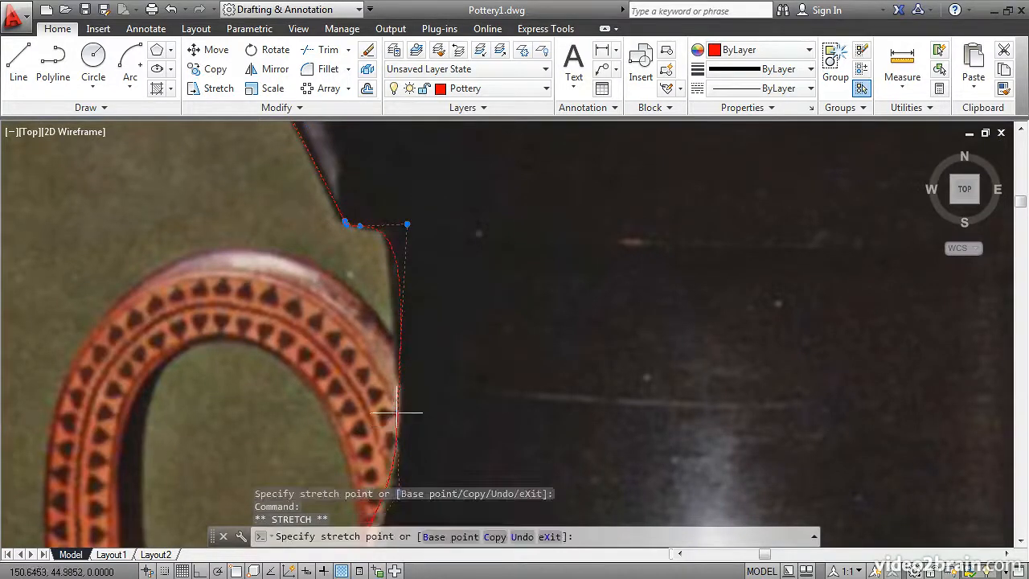
click(387, 389)
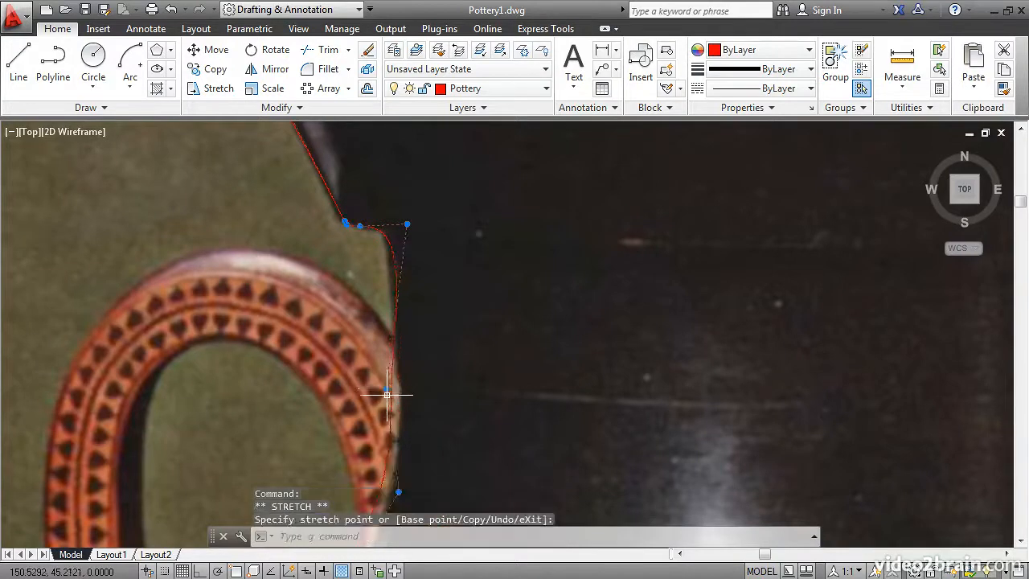
middle_drag(343, 415, 347, 308)
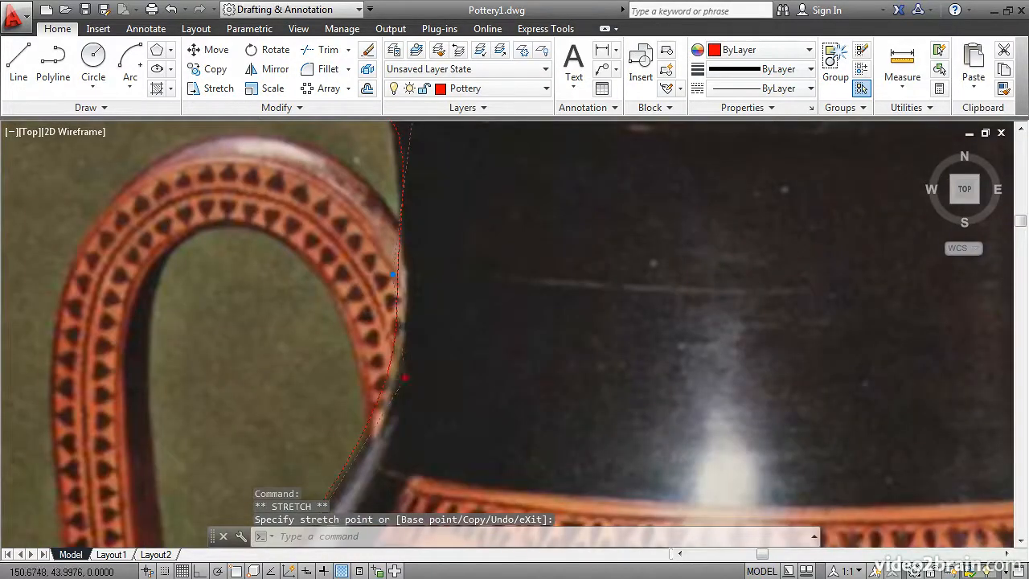
click(406, 379)
click(414, 392)
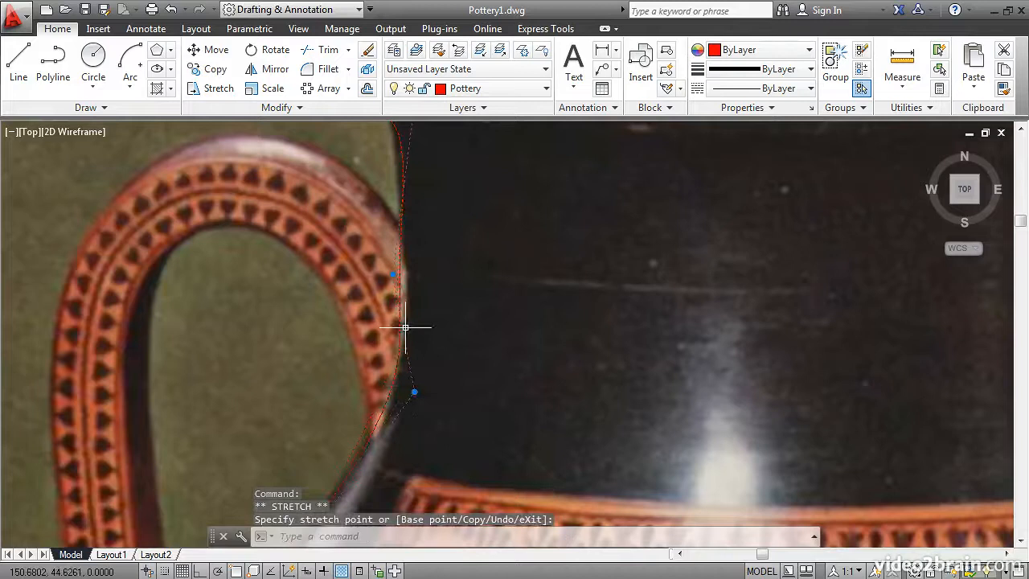
click(393, 275)
click(413, 276)
- Stretch the control vertex at the neck corner below the lip further left so the curve hugs the upper neck edge
middle_drag(475, 305, 488, 335)
scroll(489, 336, down, 2)
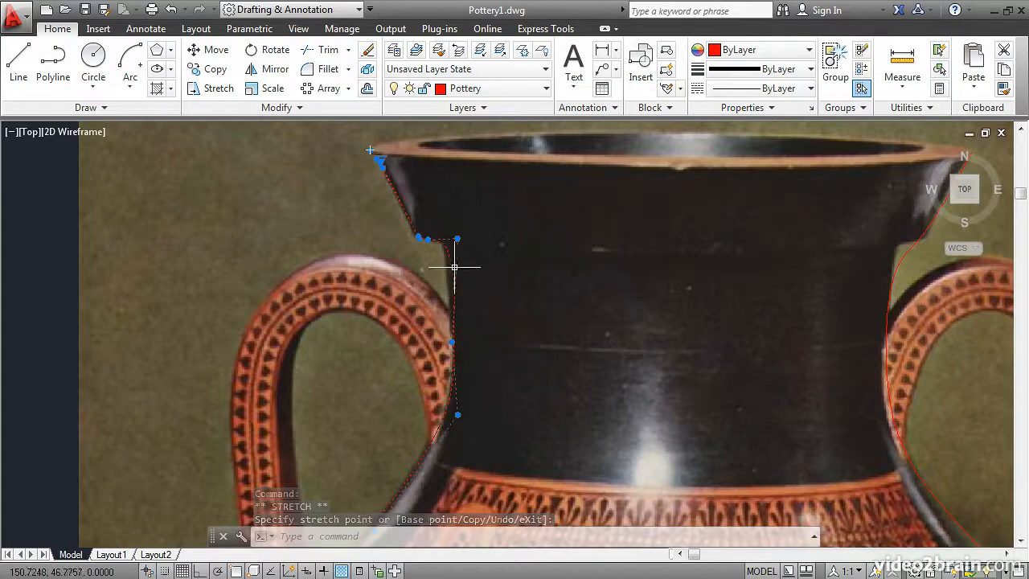
scroll(440, 254, up, 2)
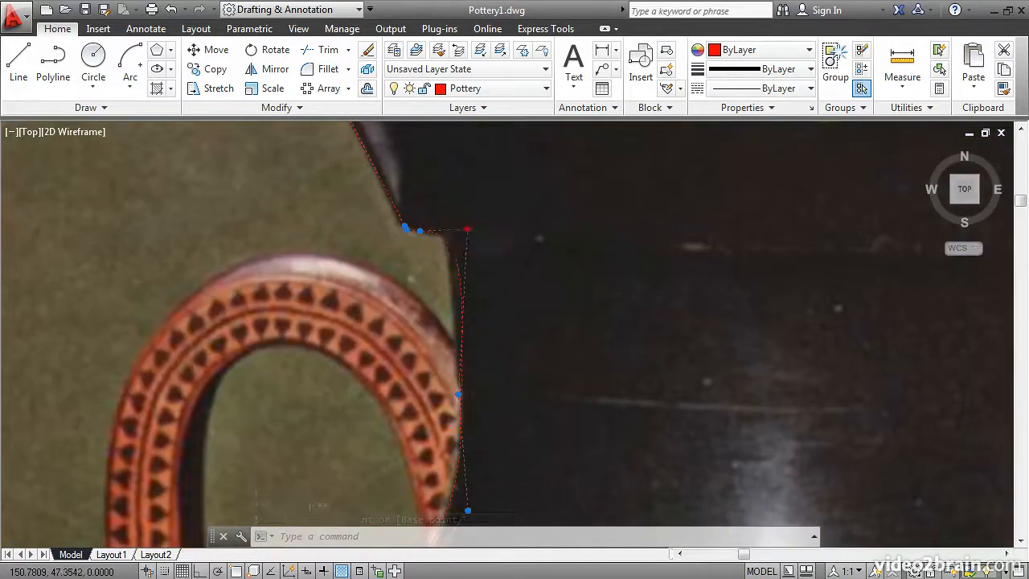
click(455, 231)
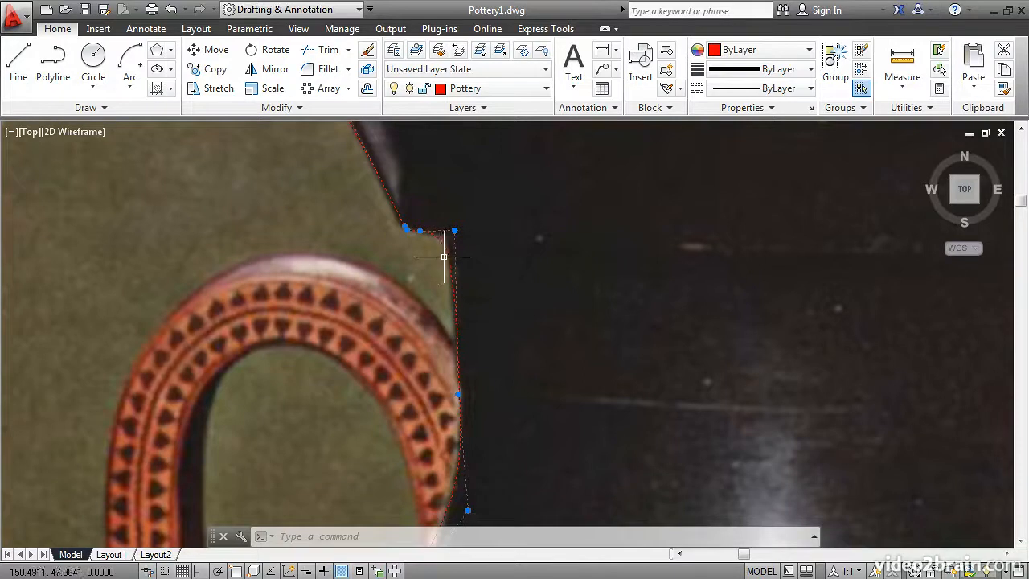
- Start editing the left spline's vertex weights and advance to the control vertex at the neck corner below the lip
double_click(444, 253)
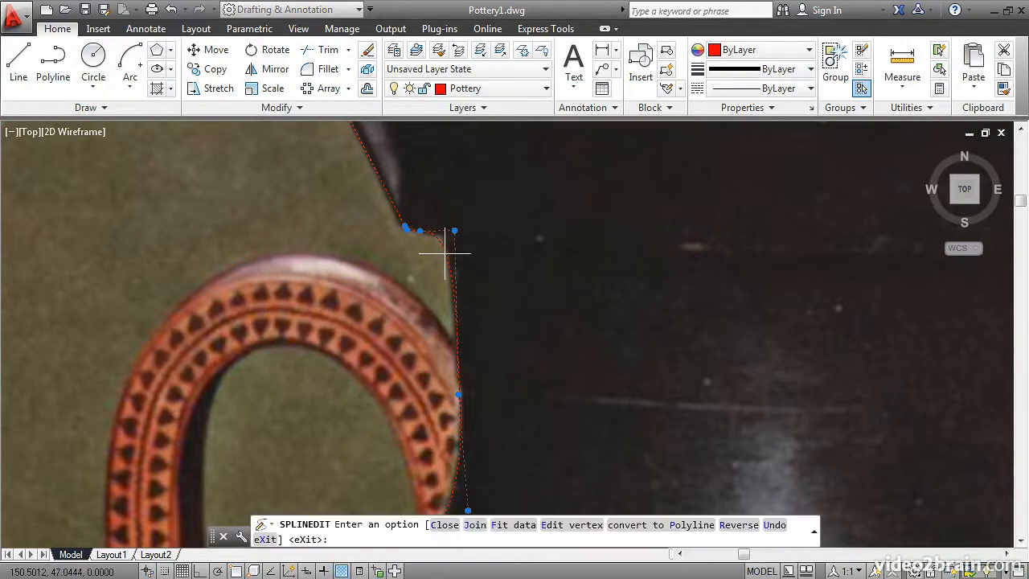
click(573, 525)
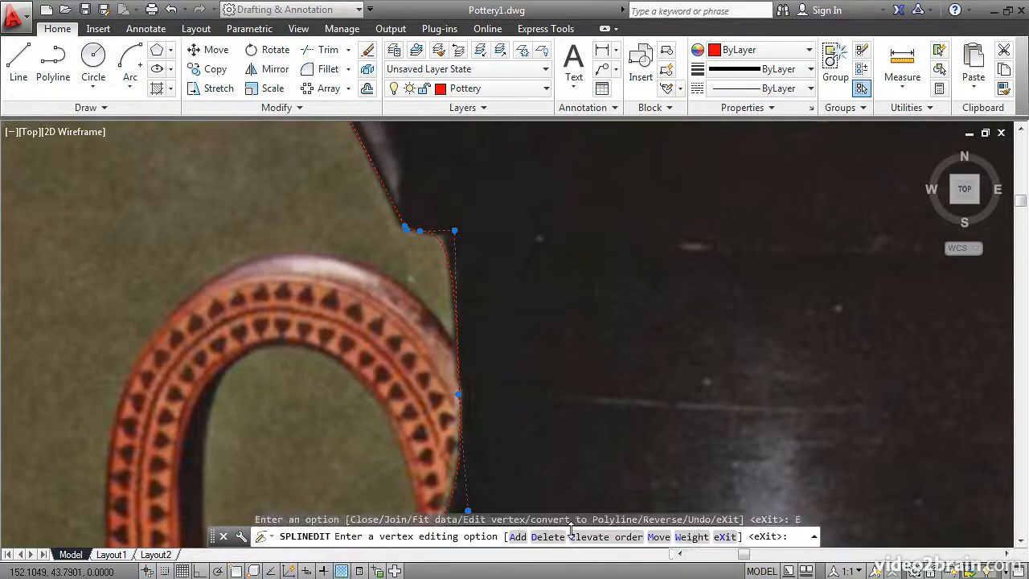
click(685, 537)
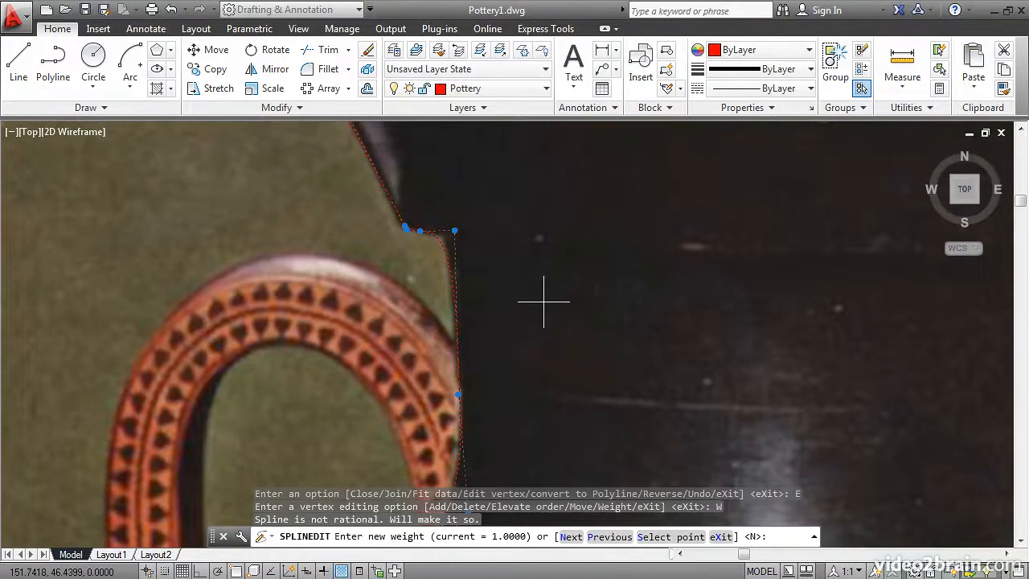
scroll(543, 301, down, 2)
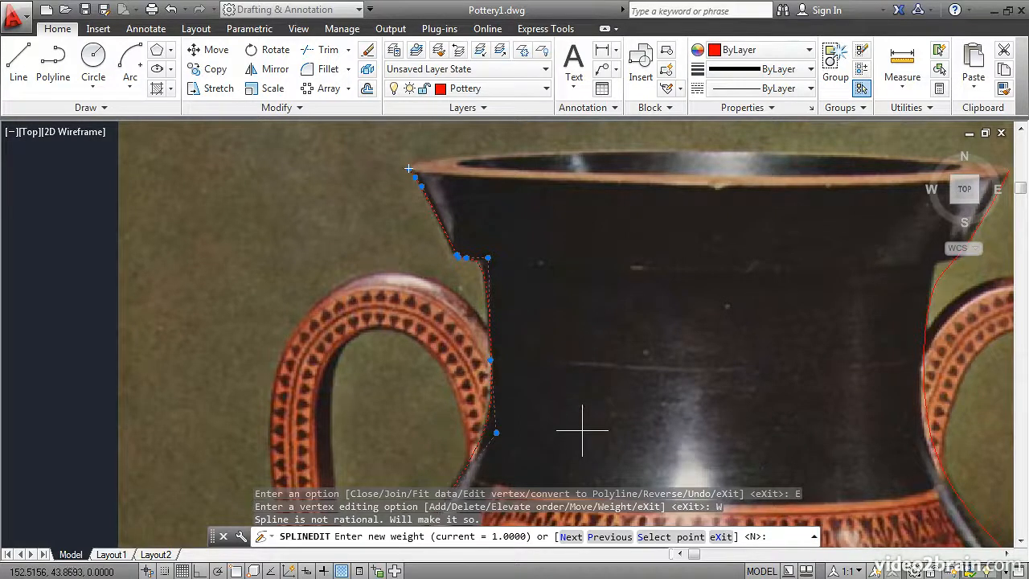
key(Return)
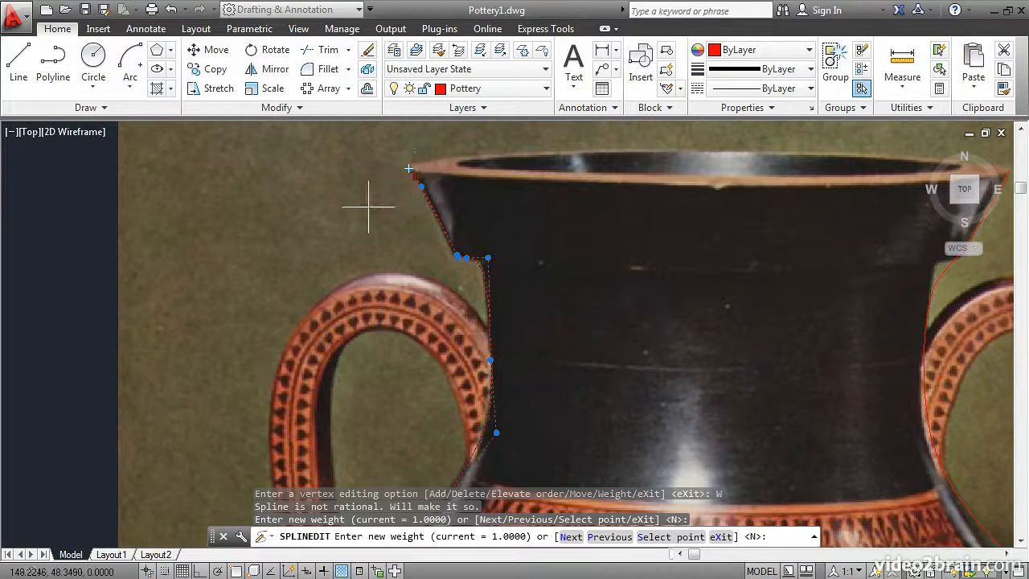
key(Return)
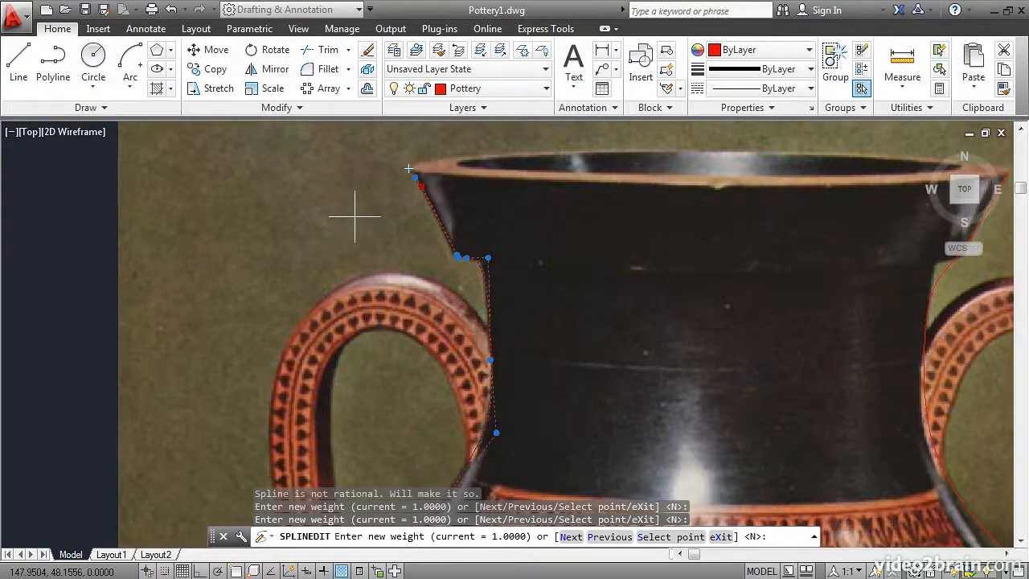
key(Return)
key(Return)
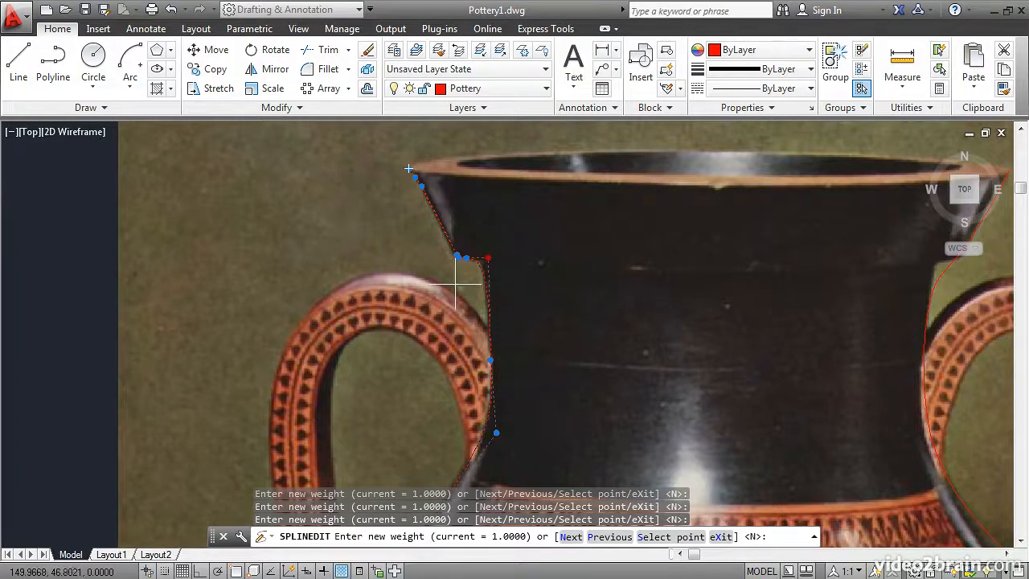
- Try weights of 2, 0.5 and 2 again on the control vertex at the neck corner
scroll(470, 283, up, 3)
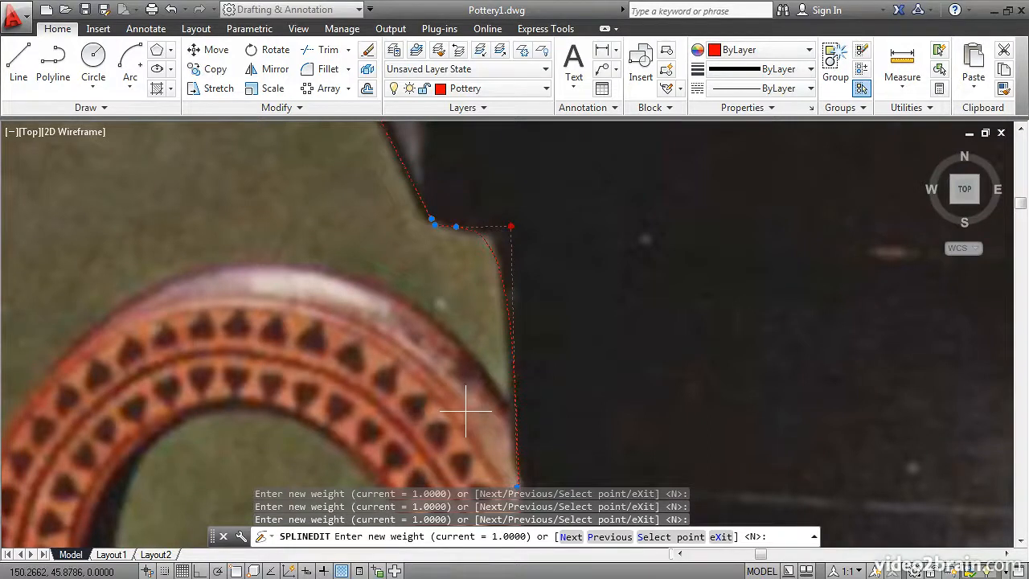
text(2)
key(Return)
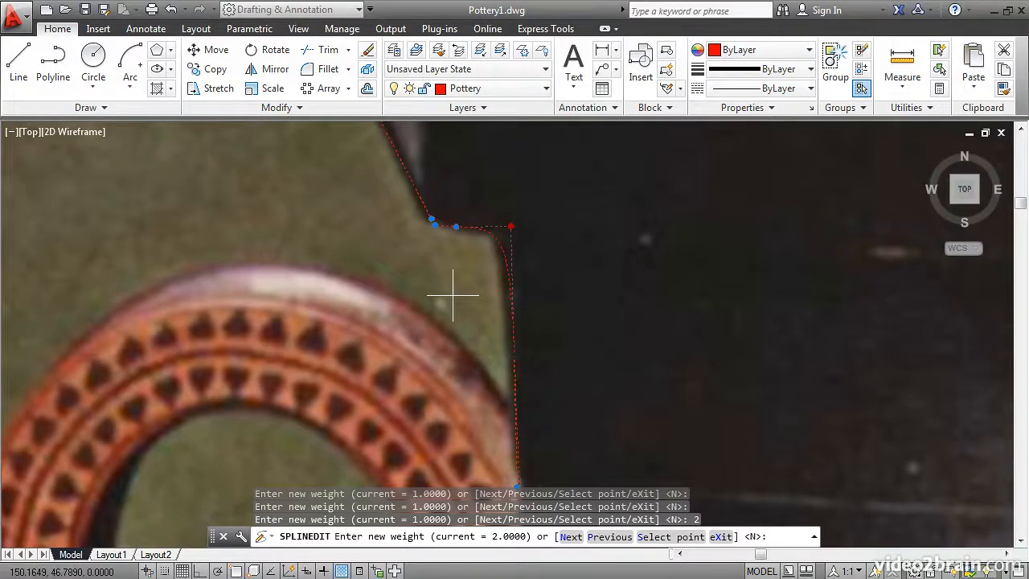
text(.5)
key(Return)
text(2)
key(Return)
- Set the neck corner vertex's weight to 1.7 and finish editing the left spline
text(1.7)
key(Return)
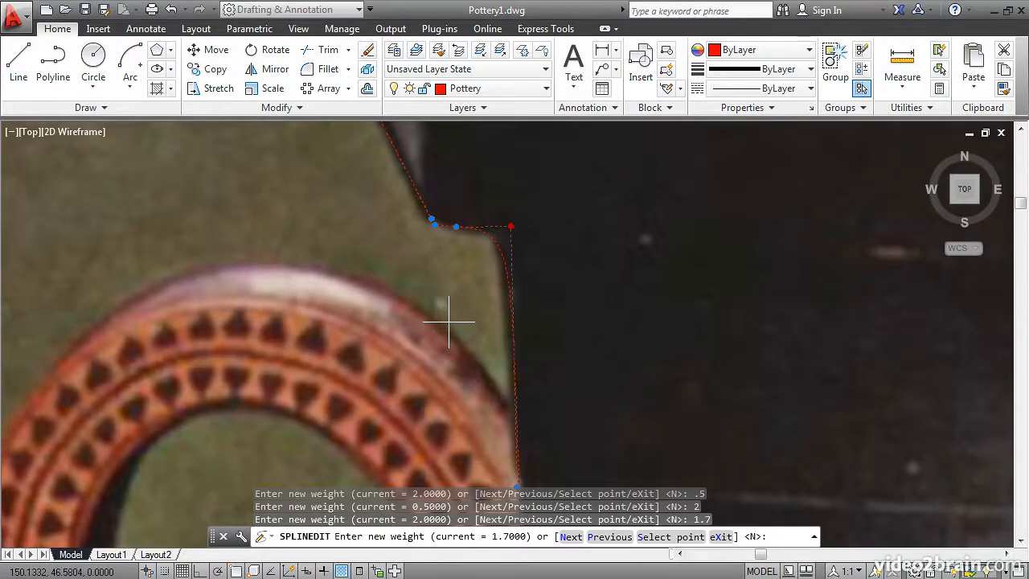
scroll(449, 322, down, 1)
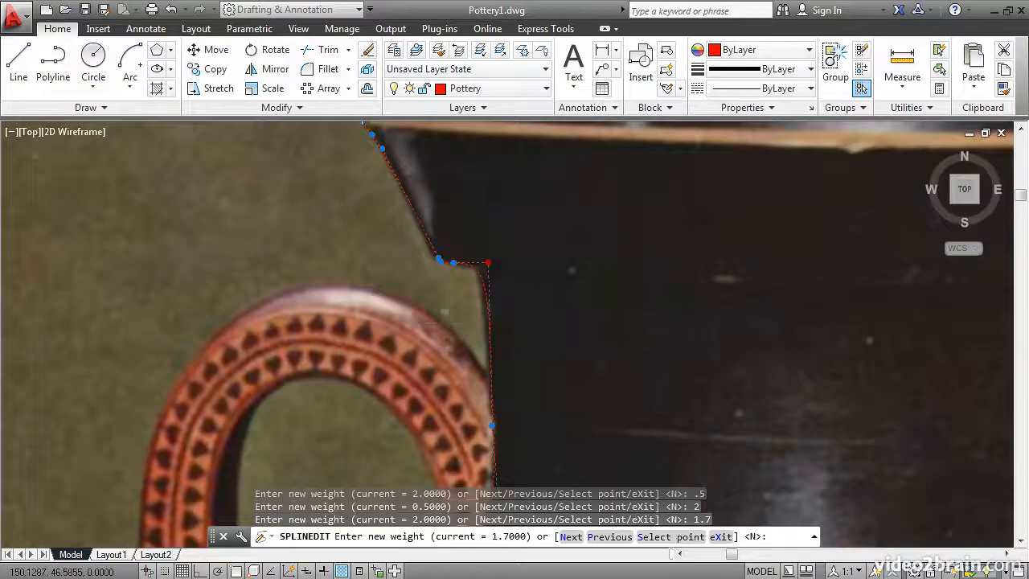
scroll(449, 321, down, 1)
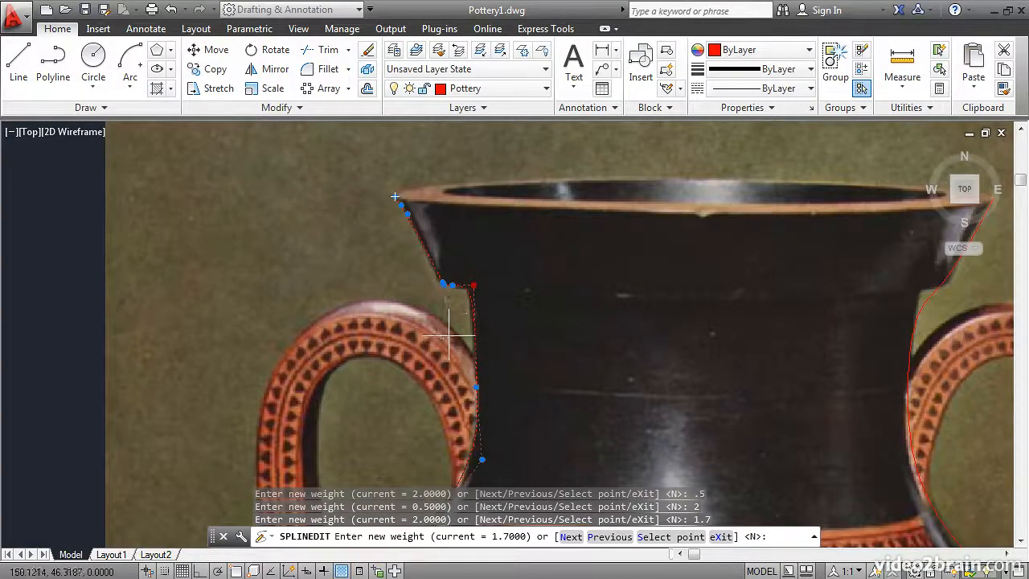
click(728, 537)
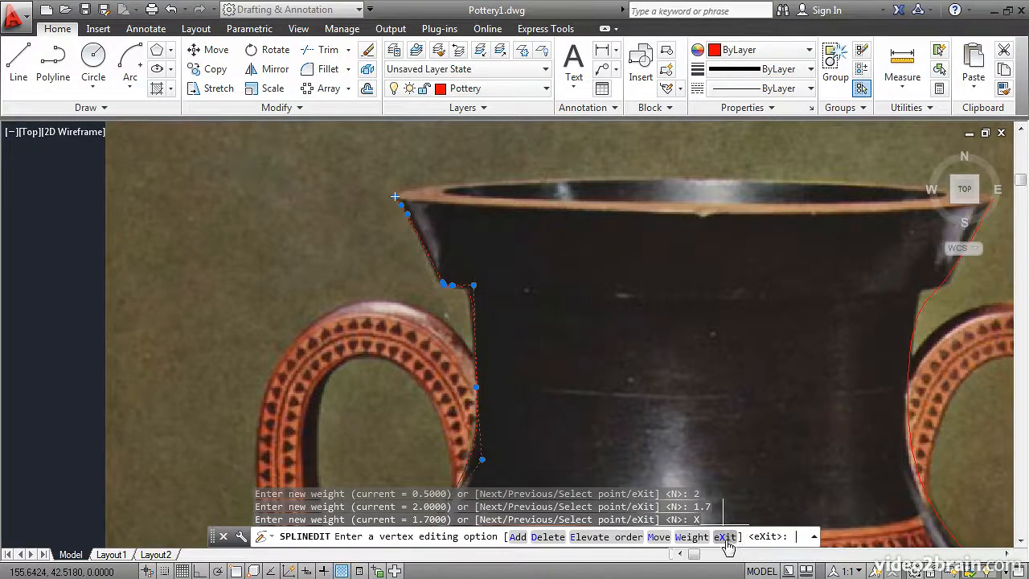
click(724, 537)
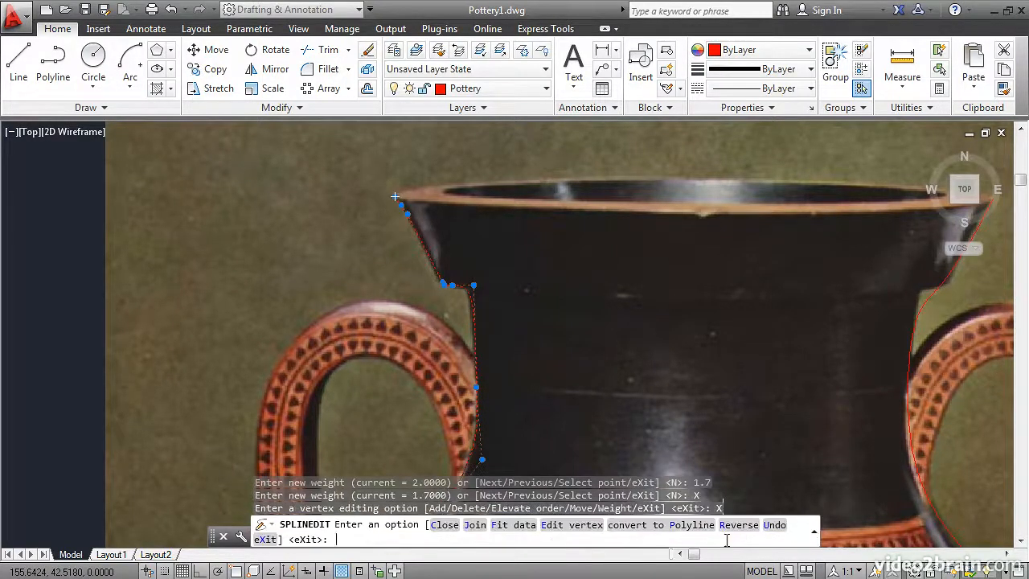
click(265, 539)
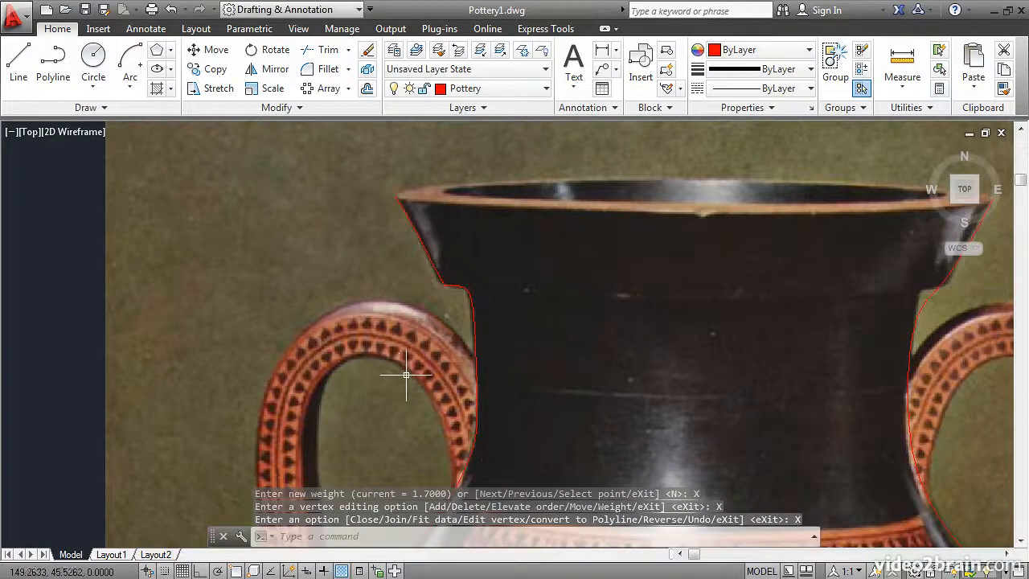
scroll(407, 374, up, 2)
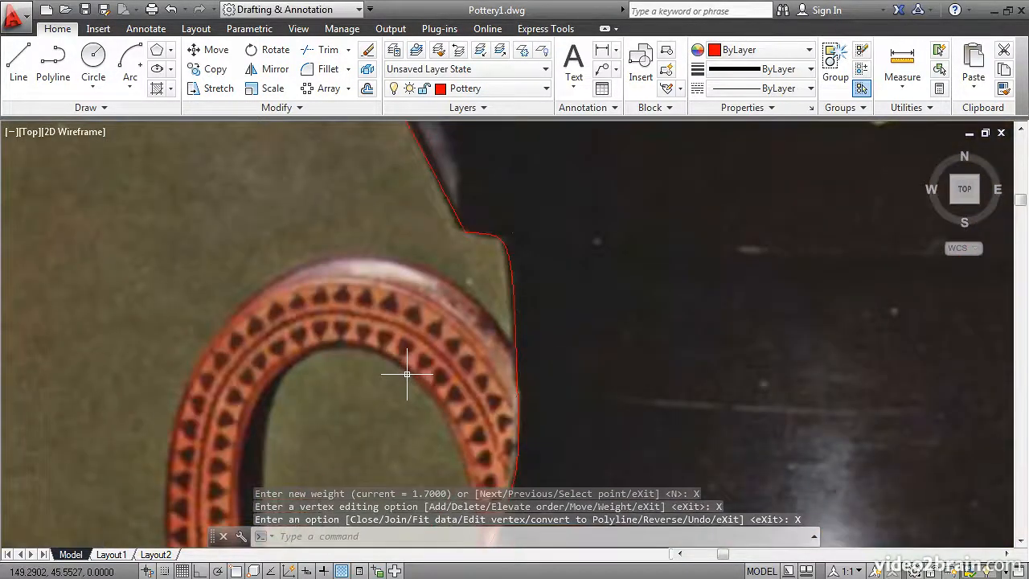